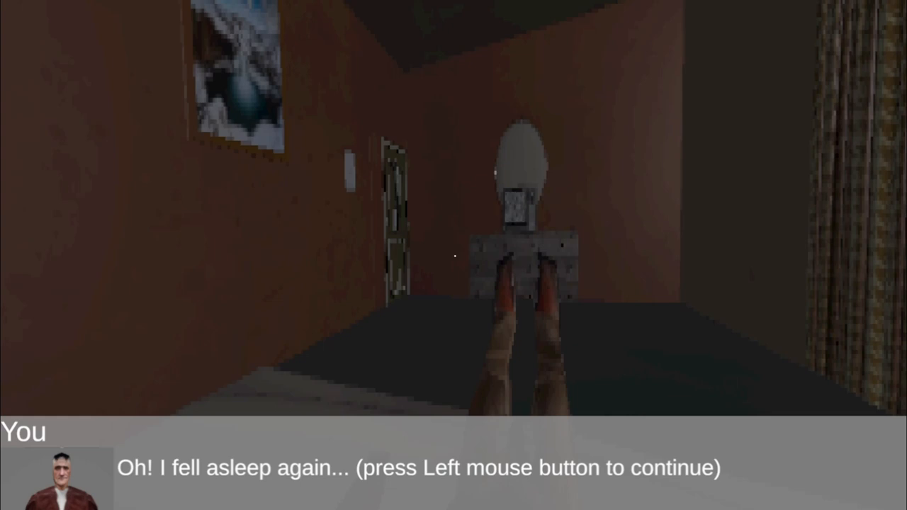
Step: Advance the wake-up dialogue about starting the daily routine
left_click(455, 255)
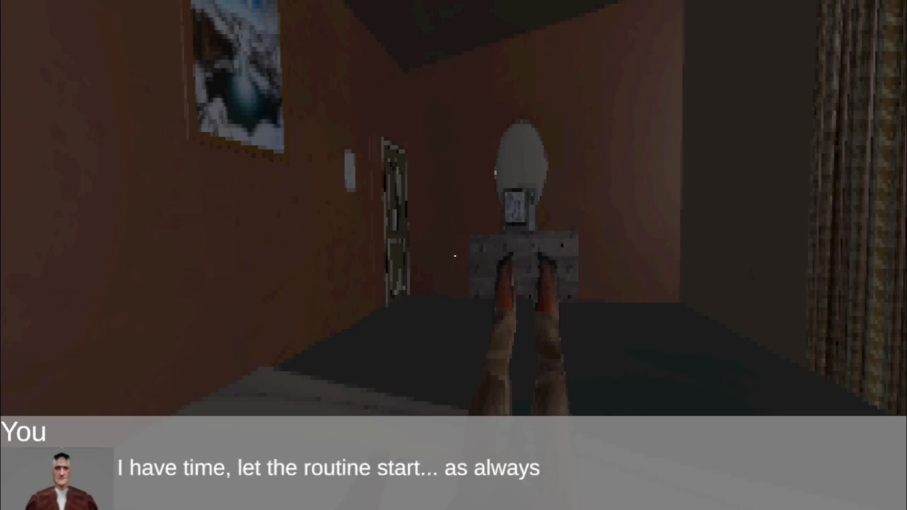
Step: Continue the dialogue, then tour the bathroom, hallway and bedroom toward the dining room
left_click(454, 256)
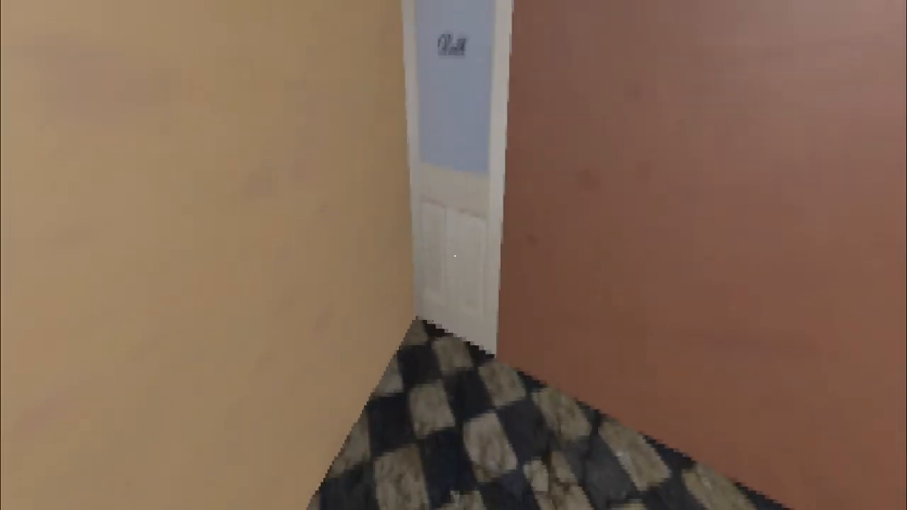
key("e")
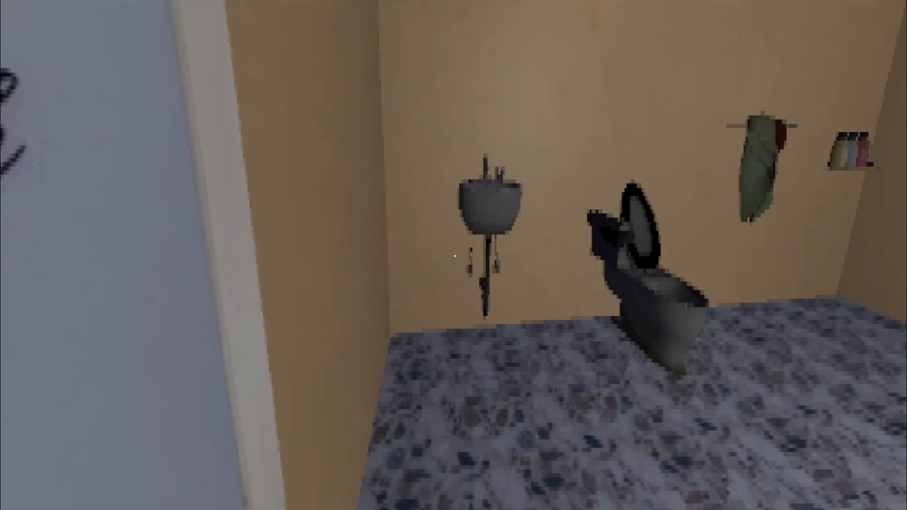
key("w")
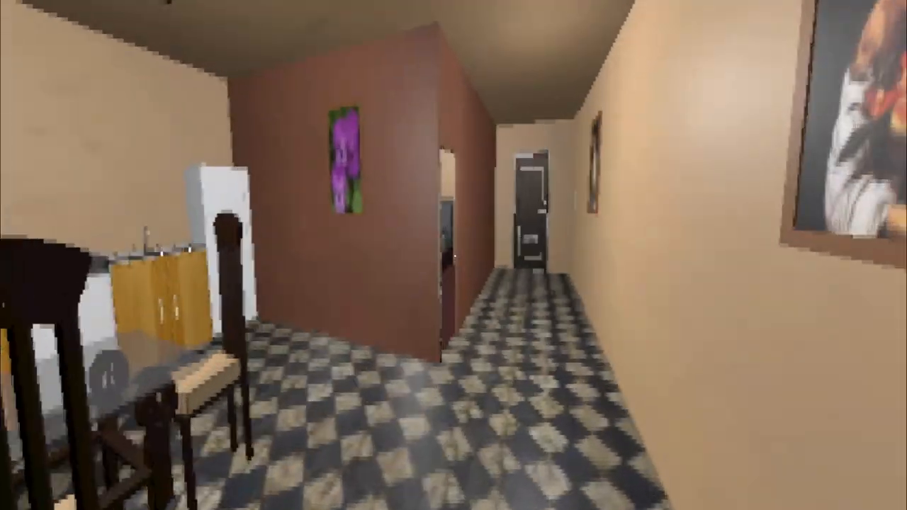
key("w")
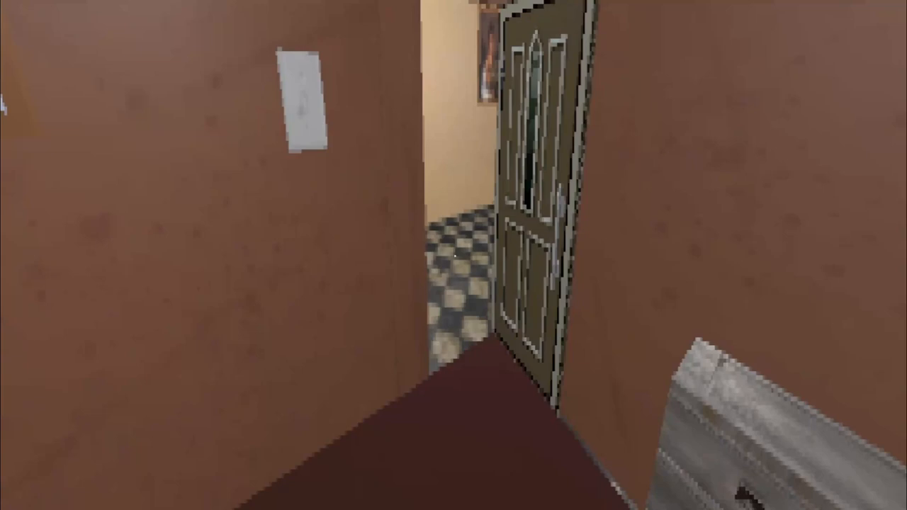
key("w")
key("w")
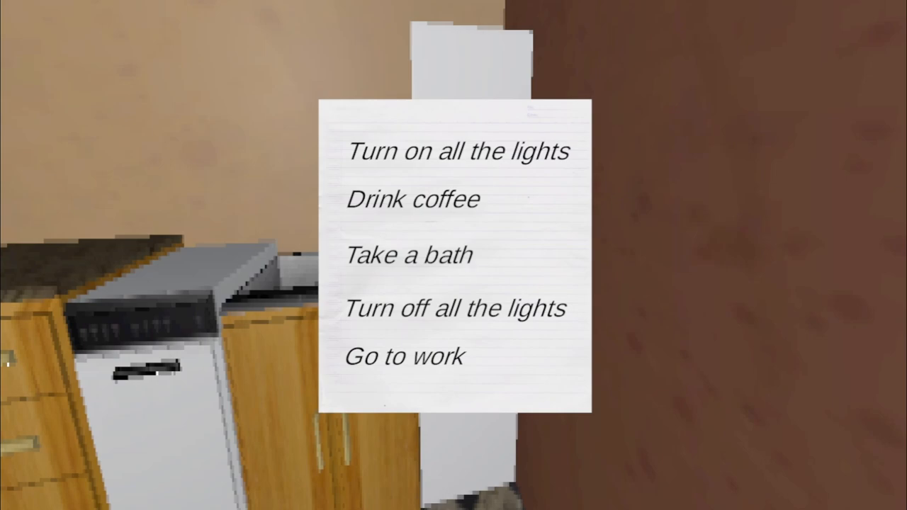
Step: Visit the coffee cup on the kitchen counter and look over the dining area
key("w")
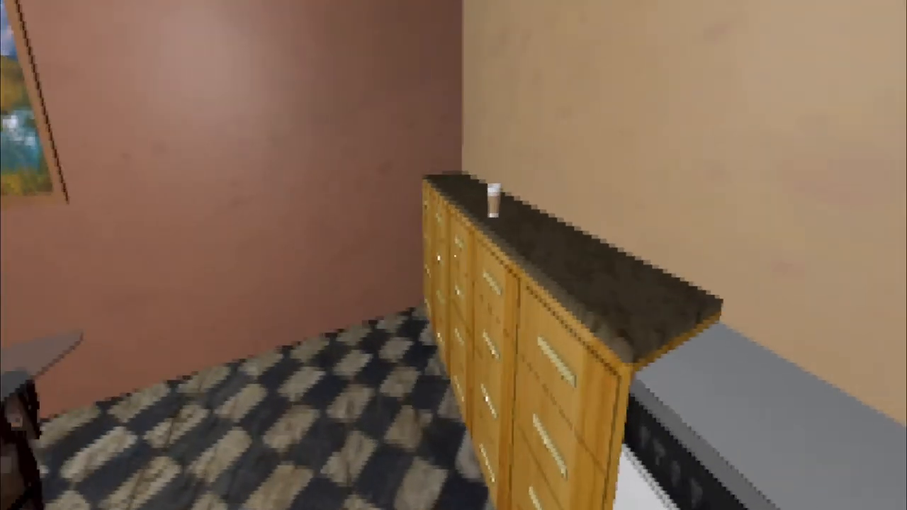
key("w")
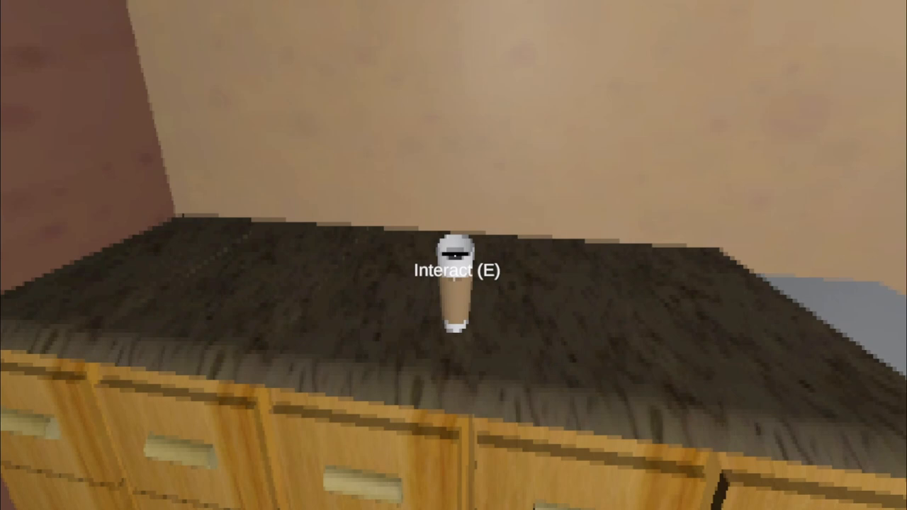
key("w")
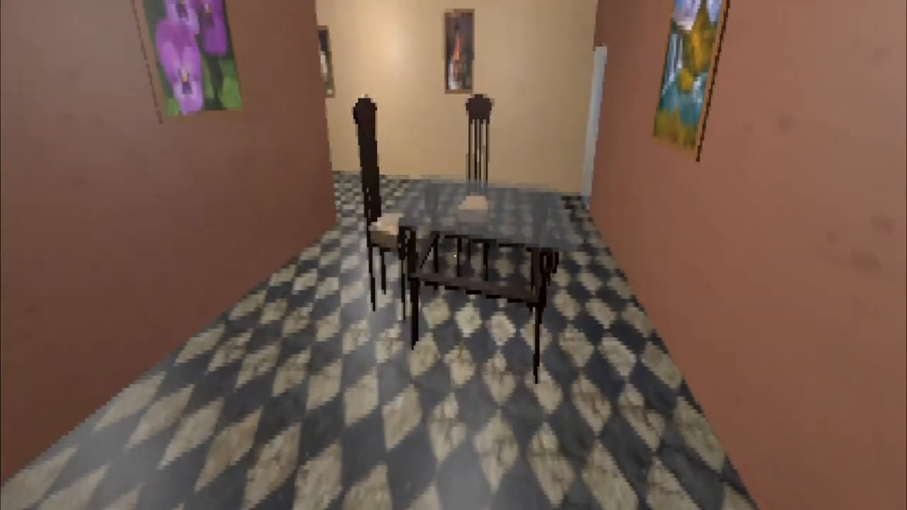
key("w")
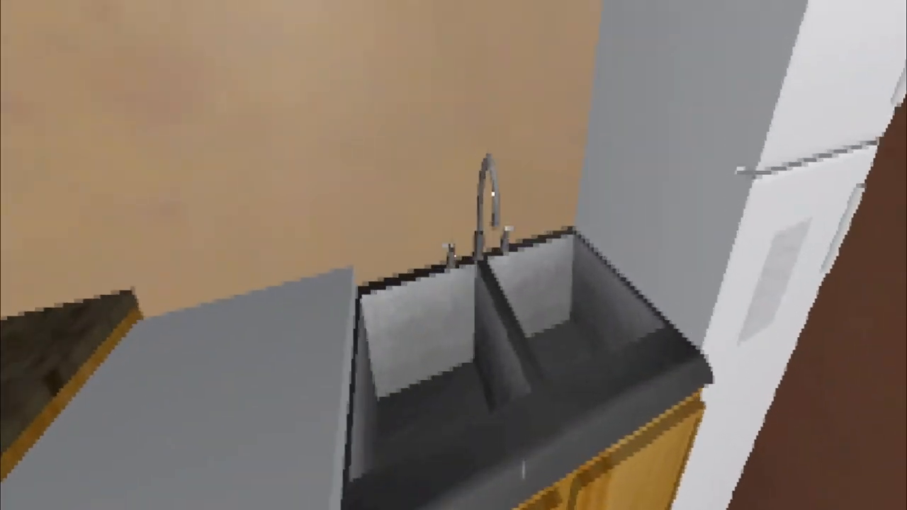
key("w")
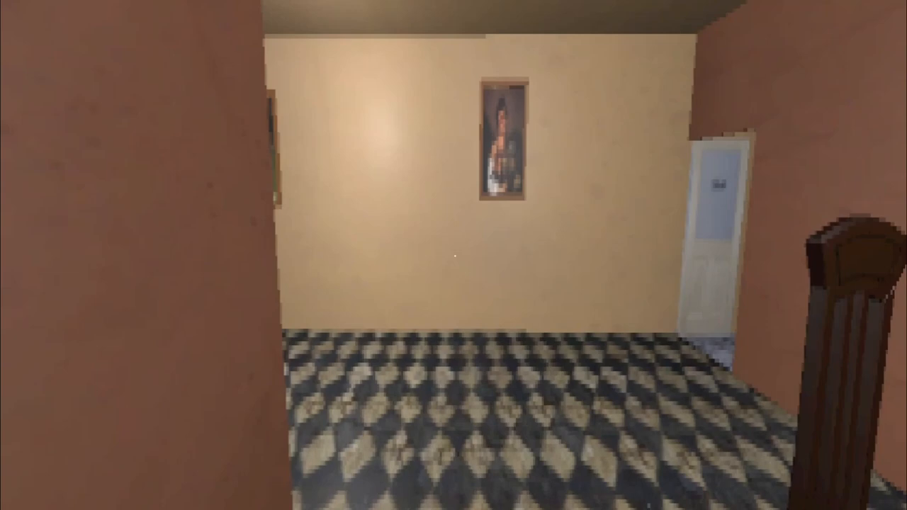
key("w")
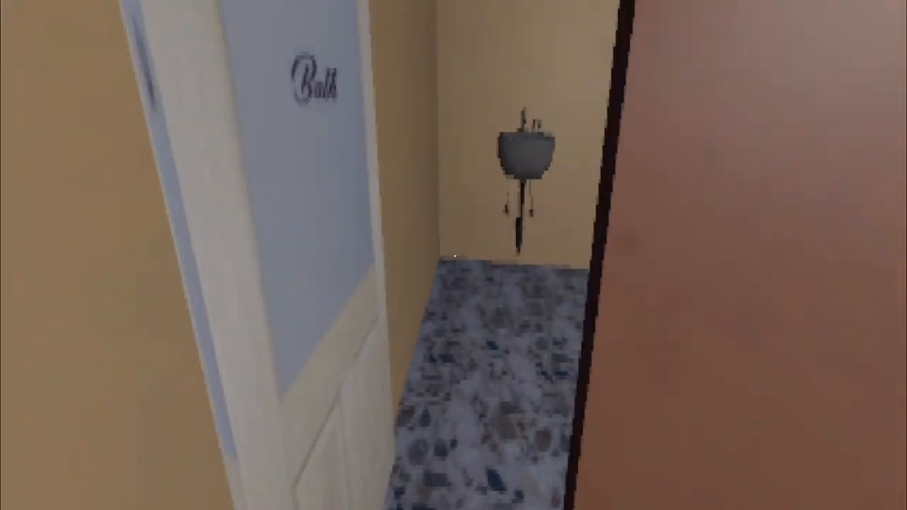
Step: Walk back through the kitchen into the bathroom and fill the bathtub with water
key("w")
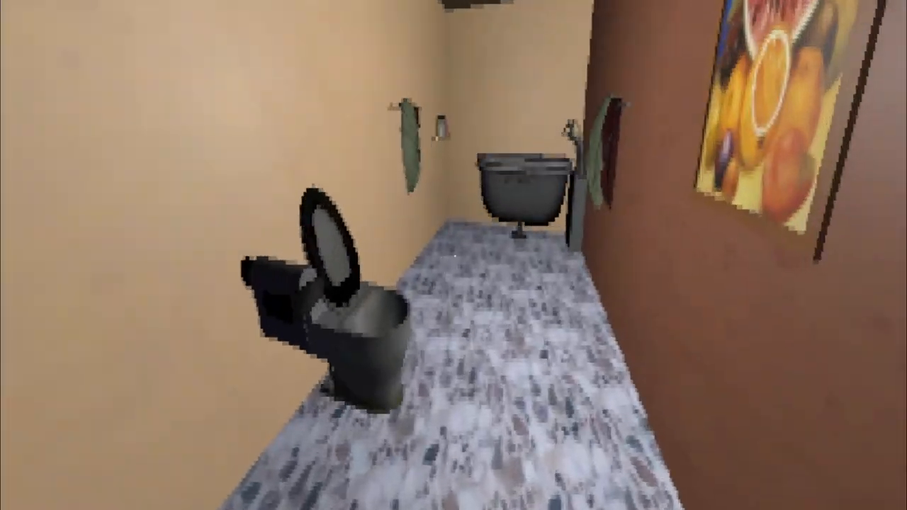
key("w")
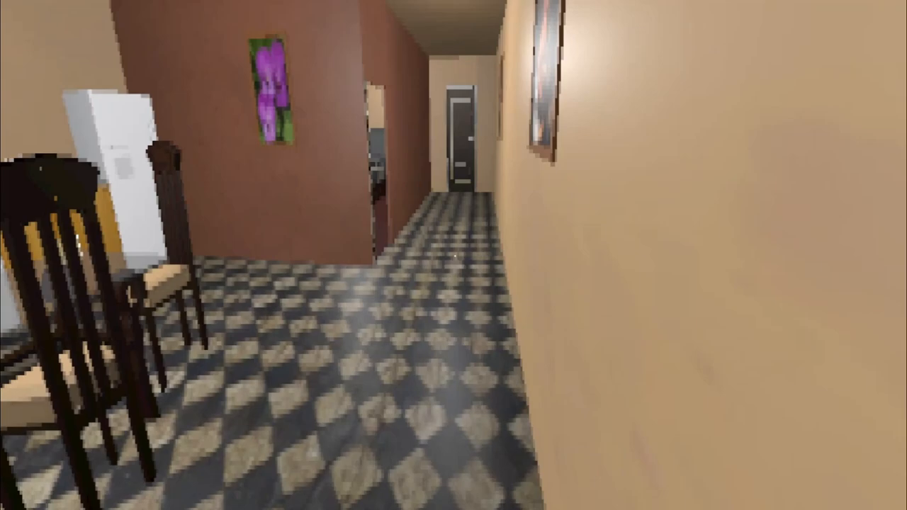
key("w")
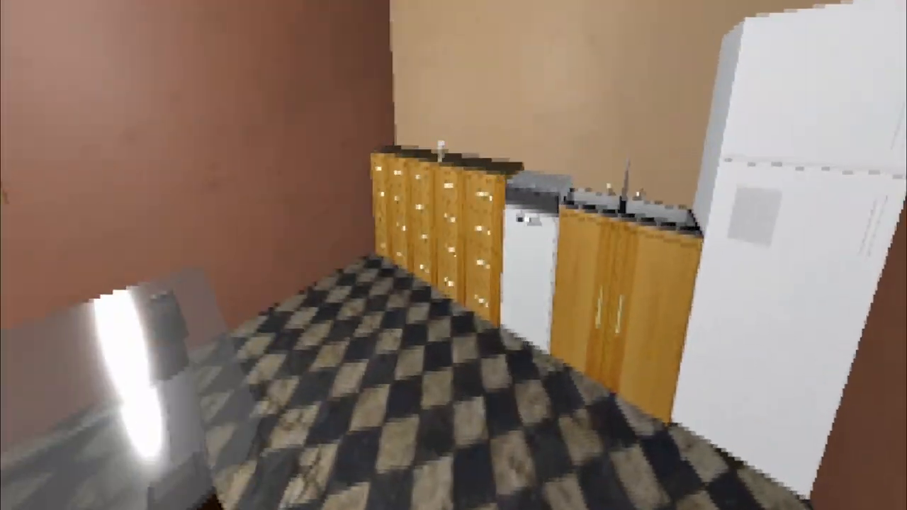
key("w")
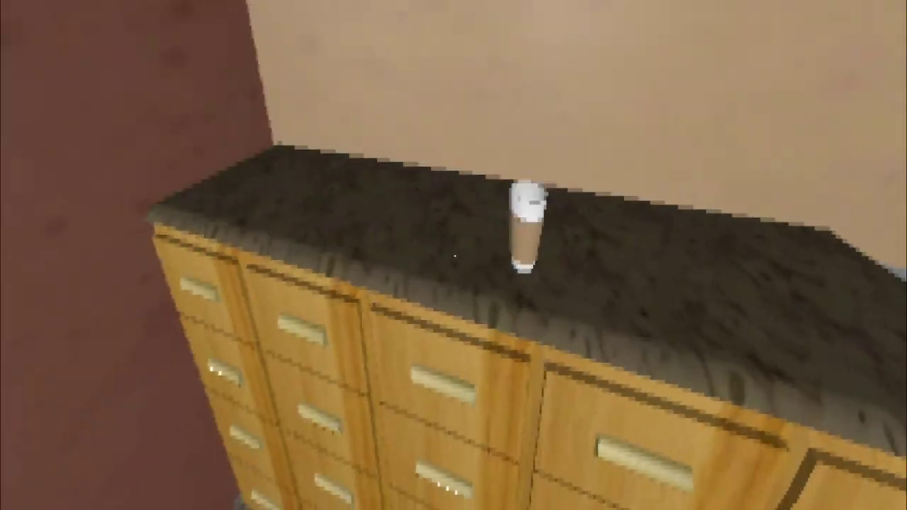
key("d")
key("d")
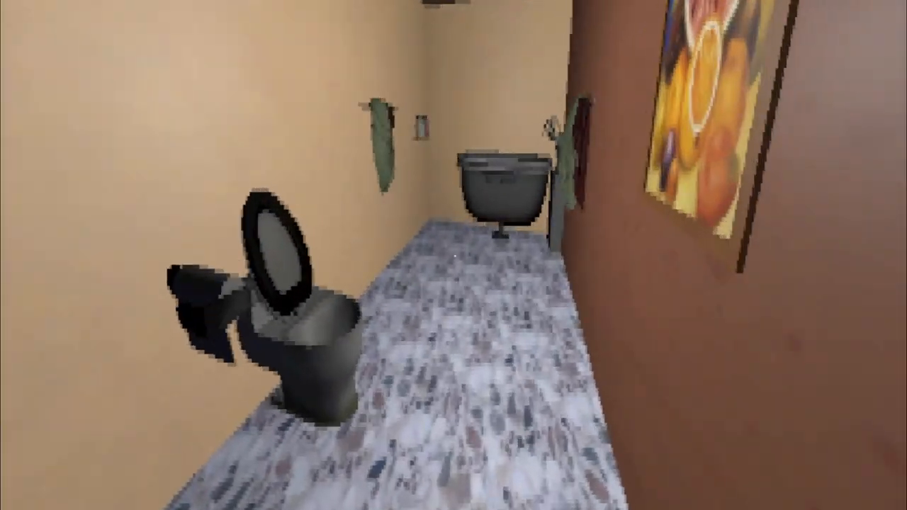
key("w")
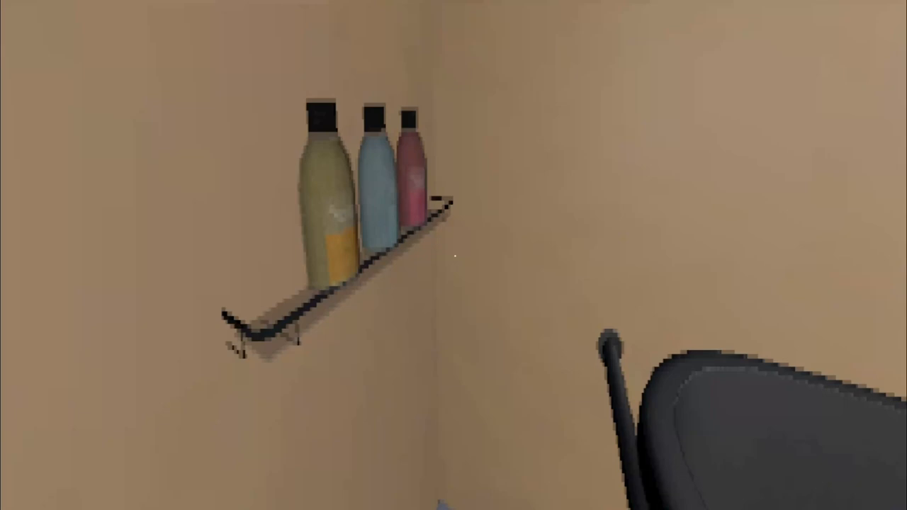
key("e")
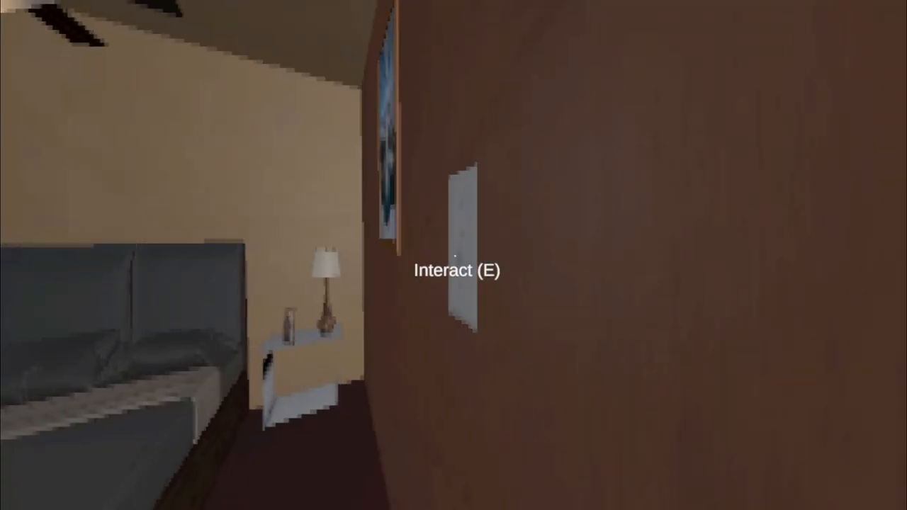
Step: Turn off the lights, leave and shut the apartment door, and walk down the red-carpet hallway
key("e")
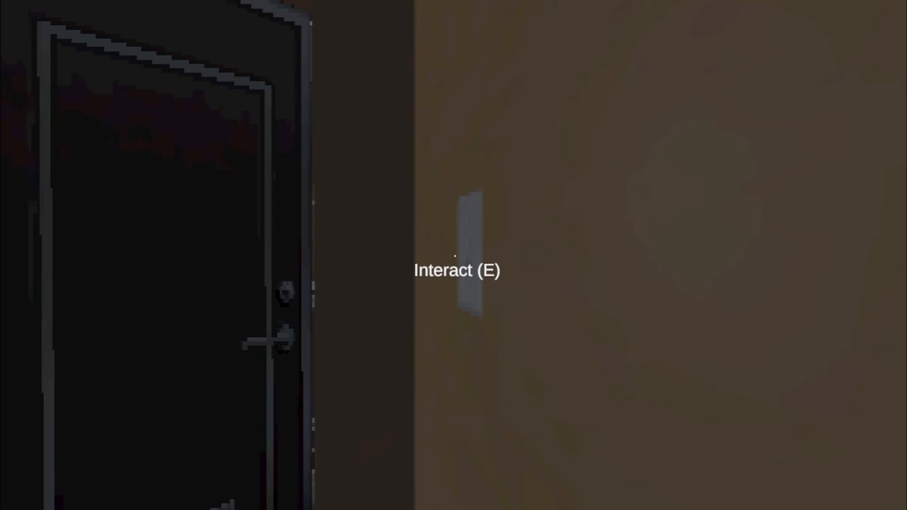
key("e")
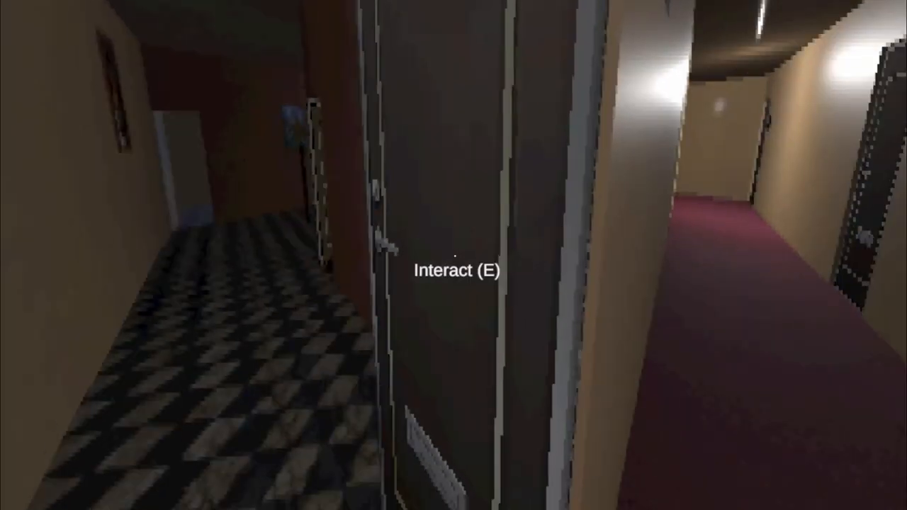
key("e")
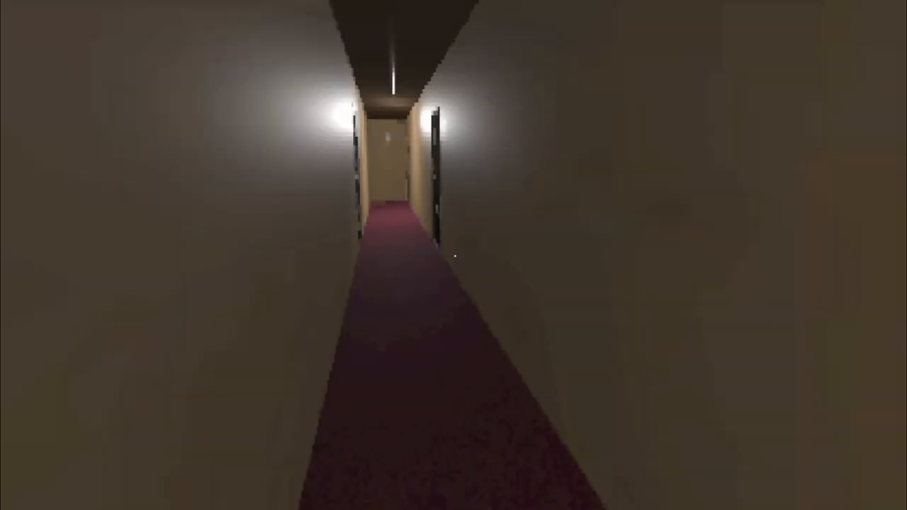
key("w")
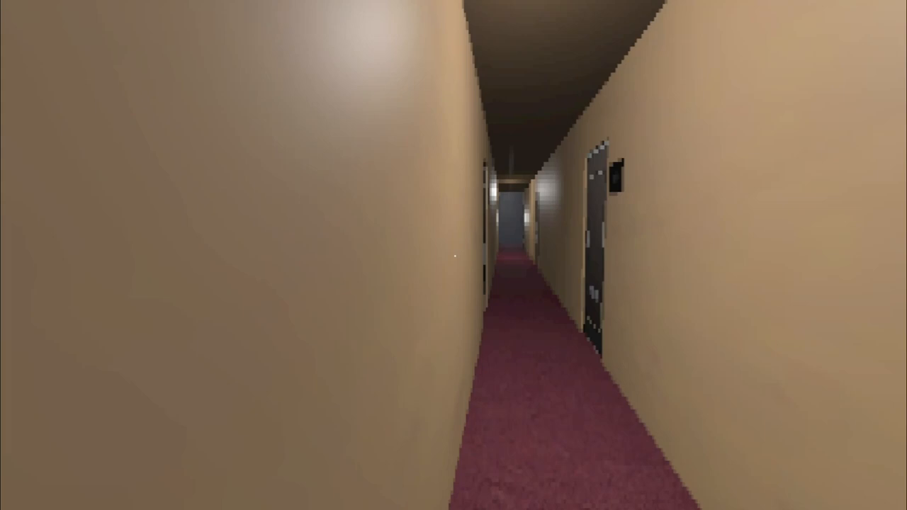
Step: Walk past the apartment doors to the hallway's end and look around inside the elevator
key("w")
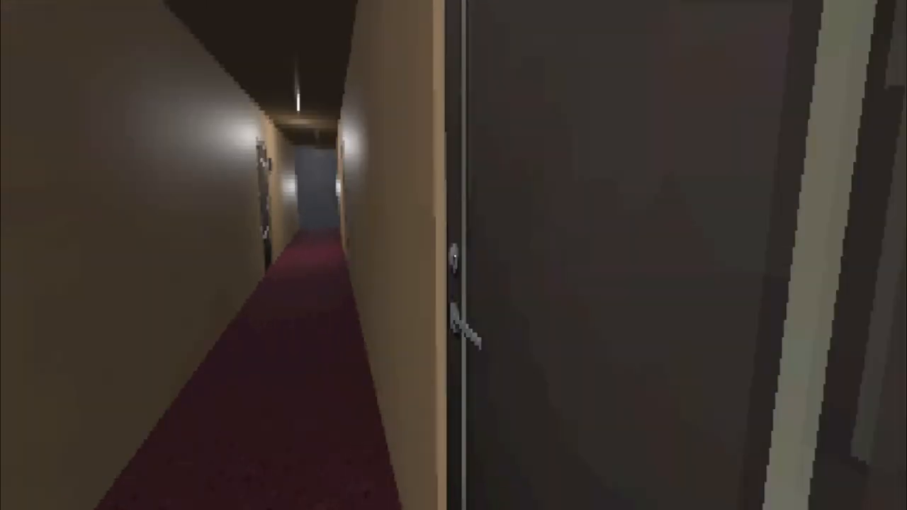
key("w")
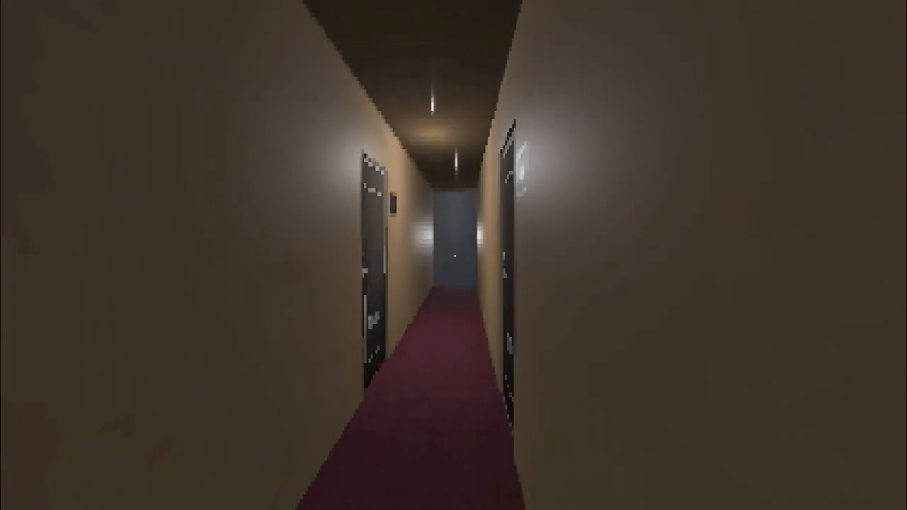
key("w")
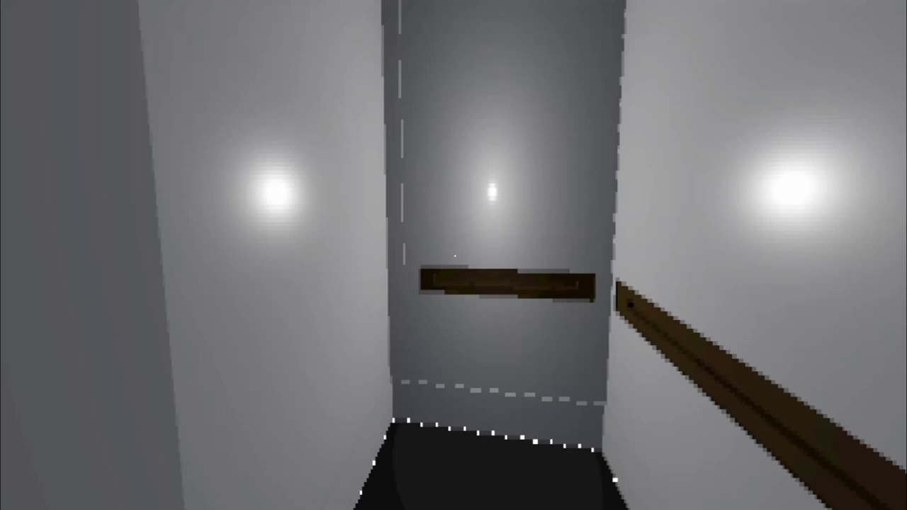
key("a")
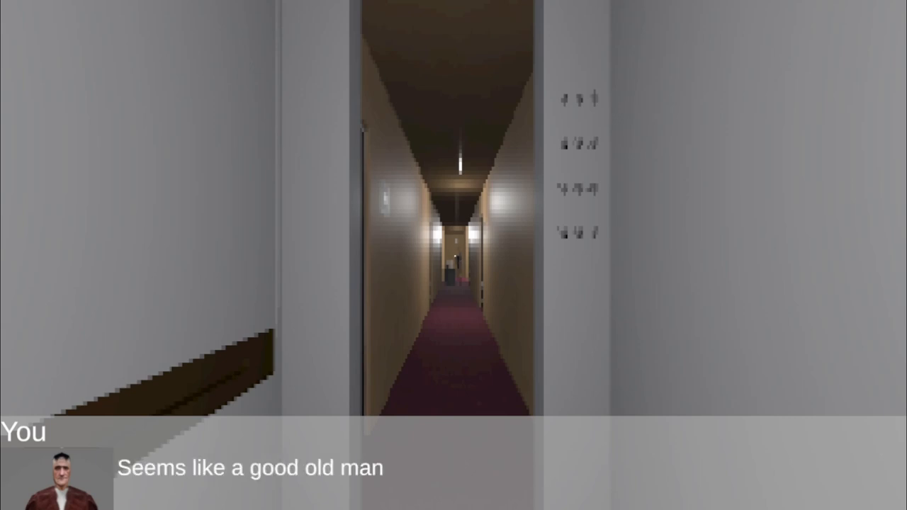
Step: Leave the elevator, walk down the hallway to the old man and start talking with him
left_click(454, 255)
key("w")
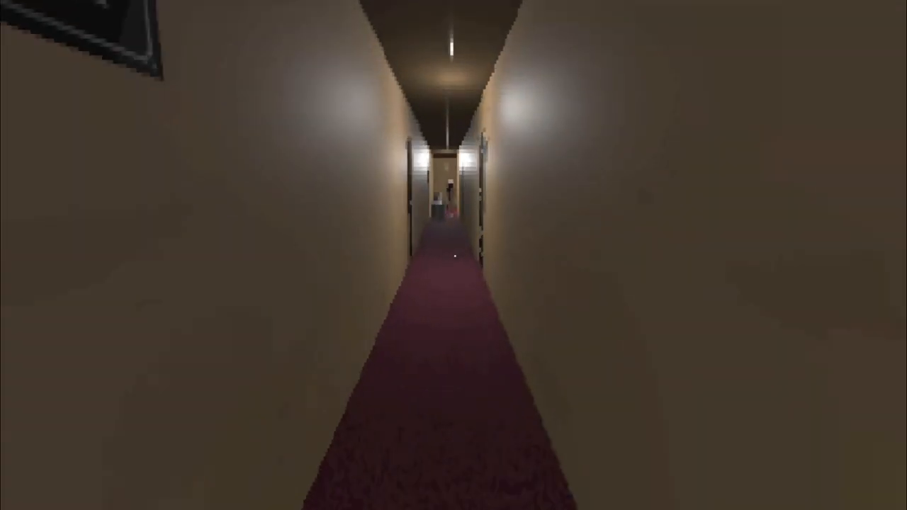
key("w")
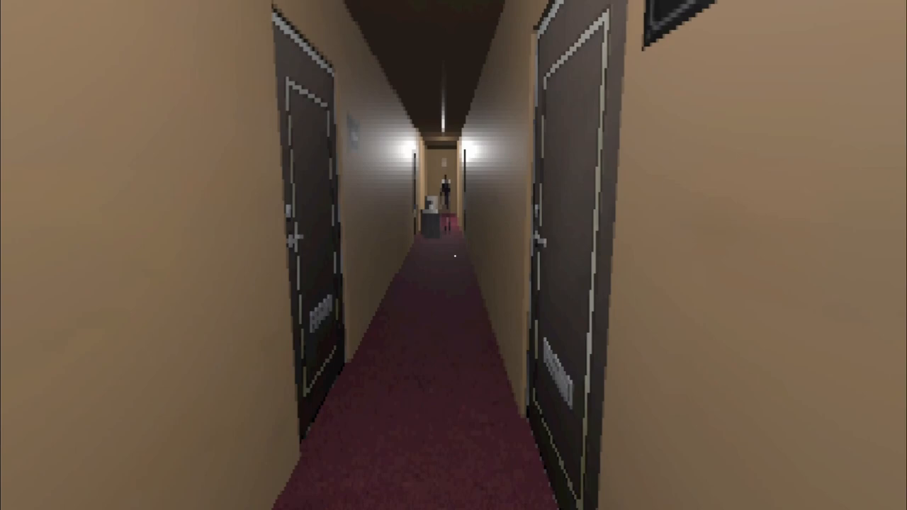
key("w")
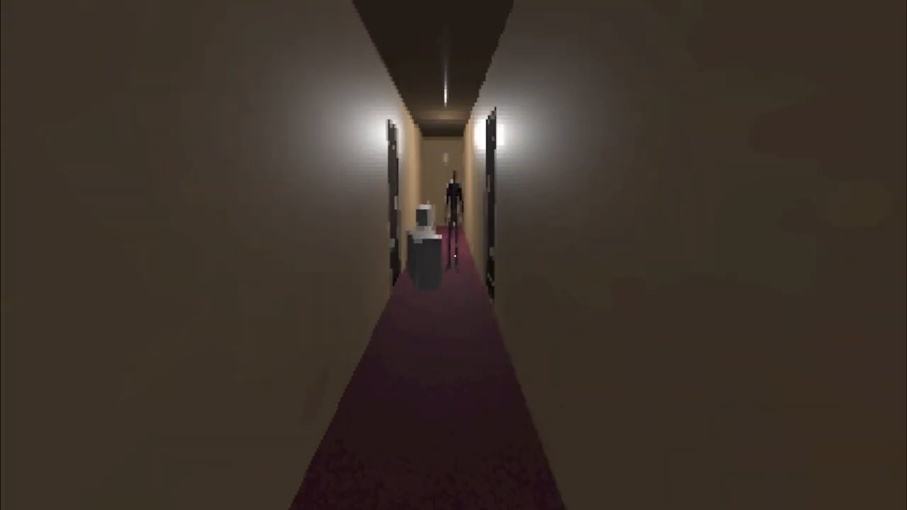
key("w")
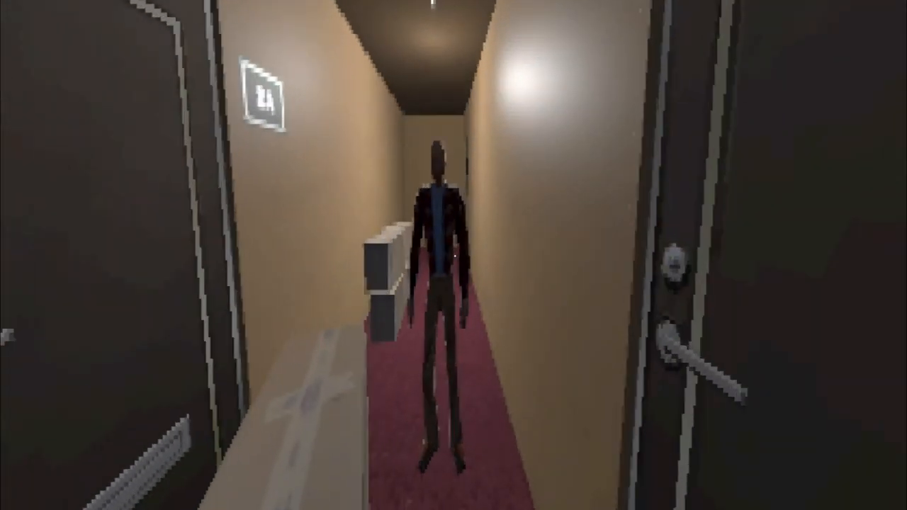
key("w")
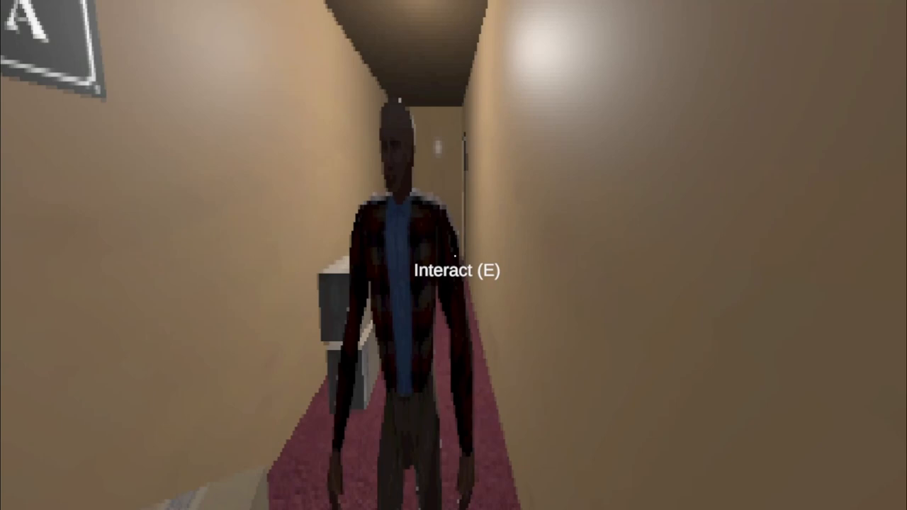
key("e")
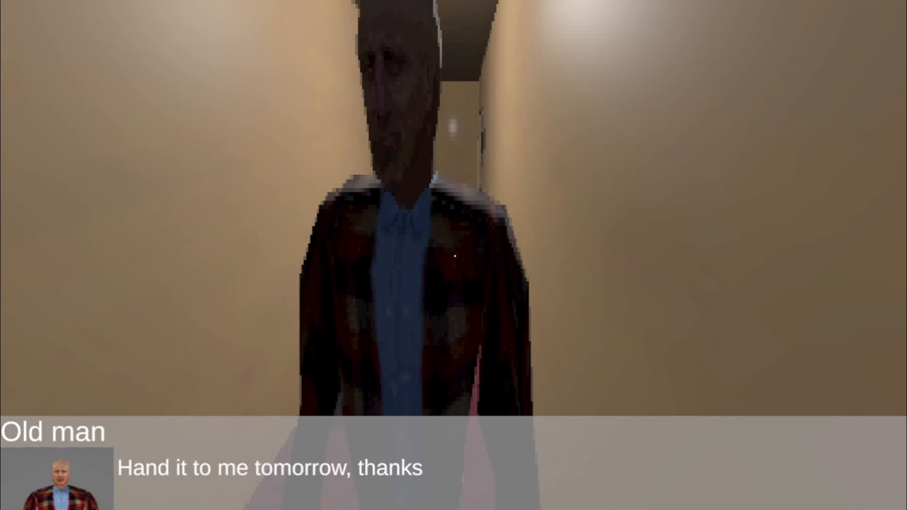
Step: End the conversation, pick up his cardboard box and carry it along the hallway
left_click(454, 256)
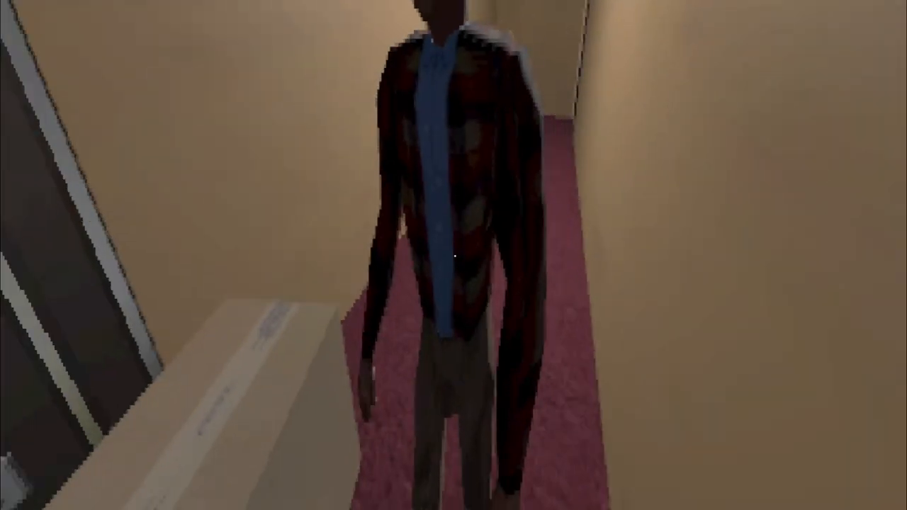
key("w")
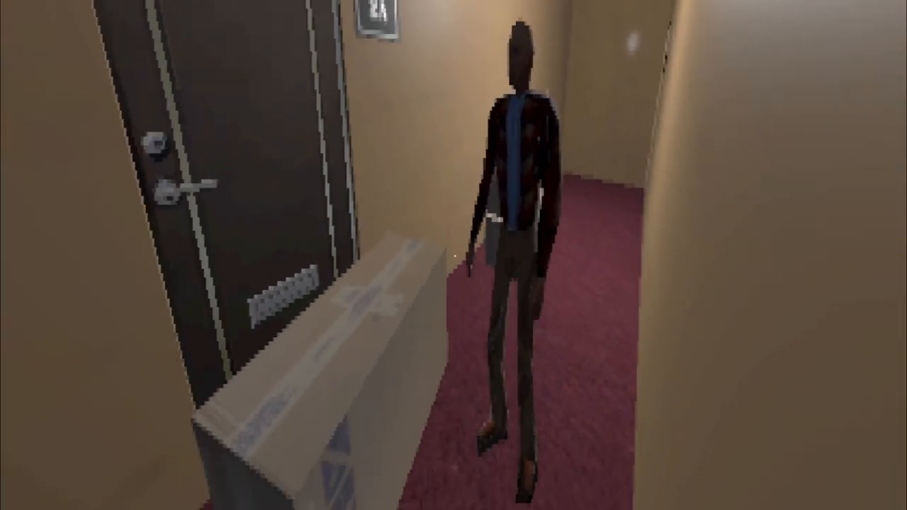
key("e")
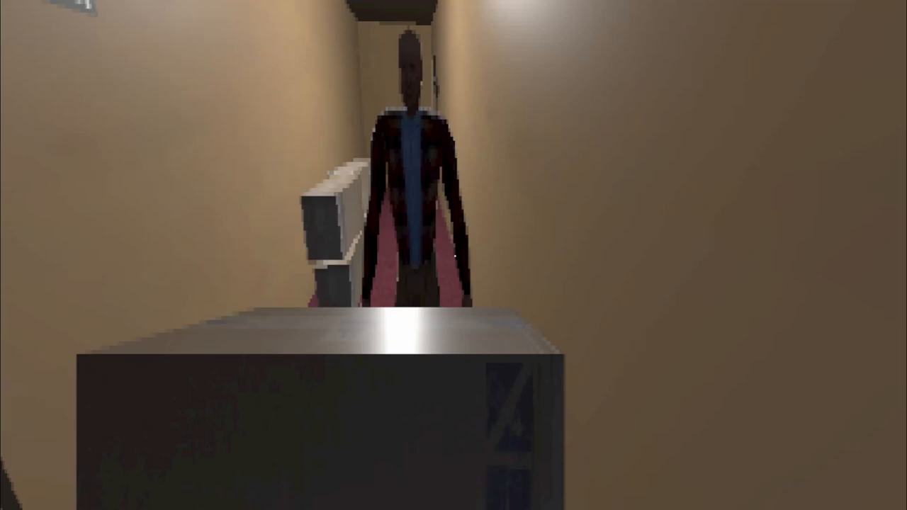
key("w")
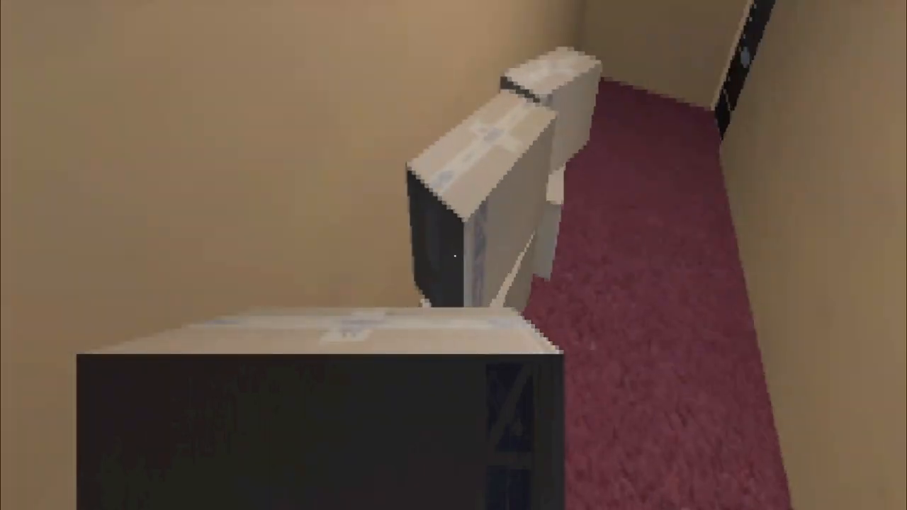
key("w")
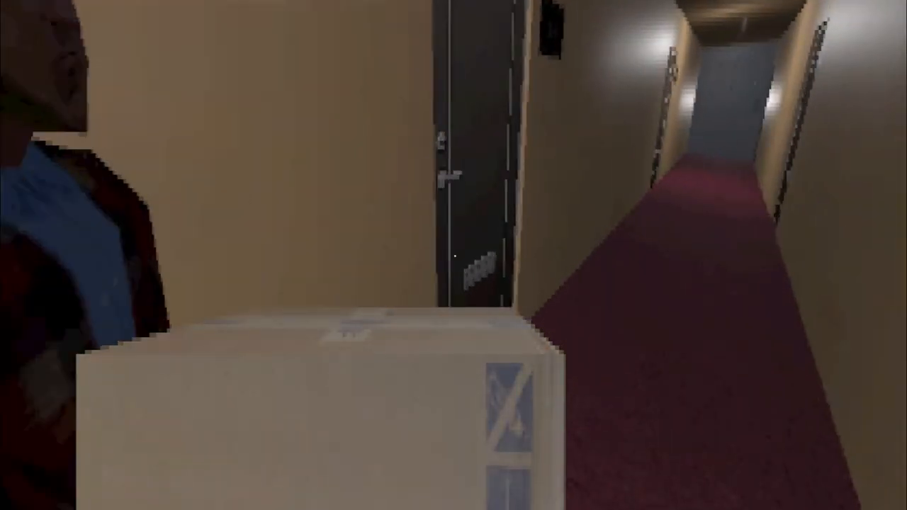
Step: Carry the box down the hallway, open the apartment door and step into the checkered-floor hall
key("w")
key("w")
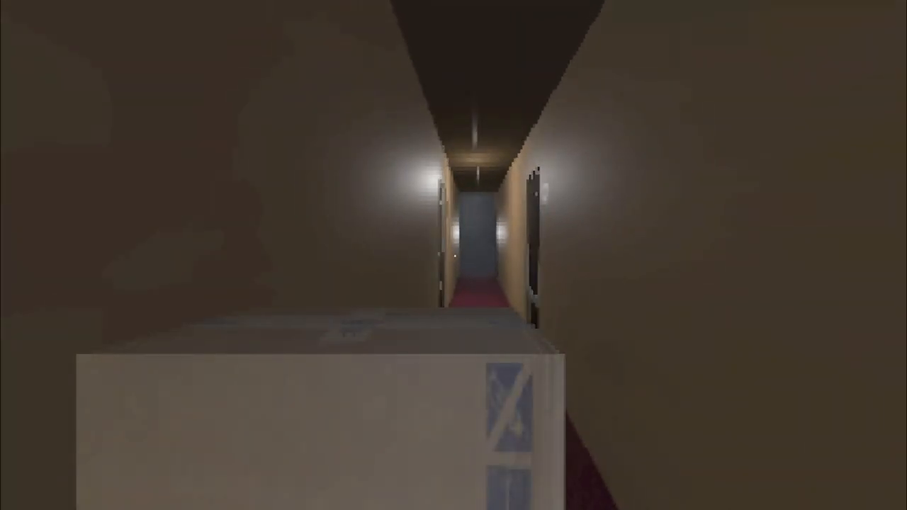
key("w")
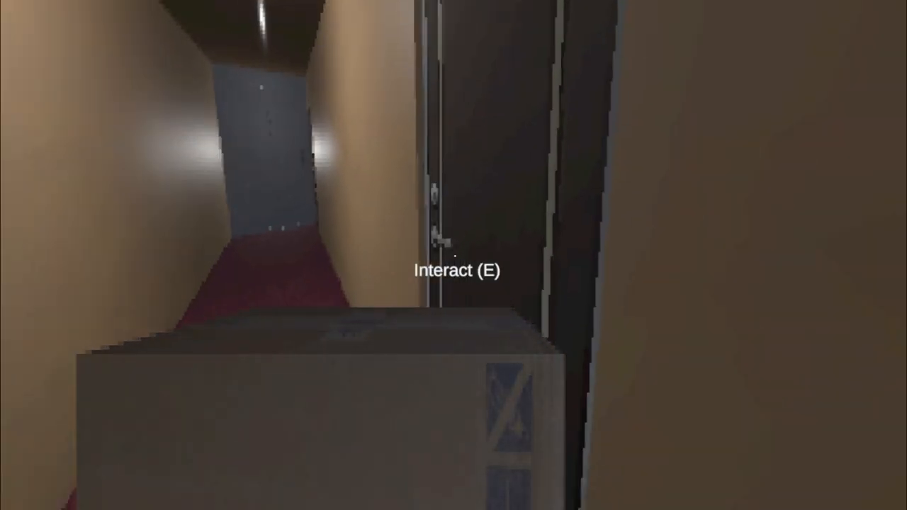
key("w")
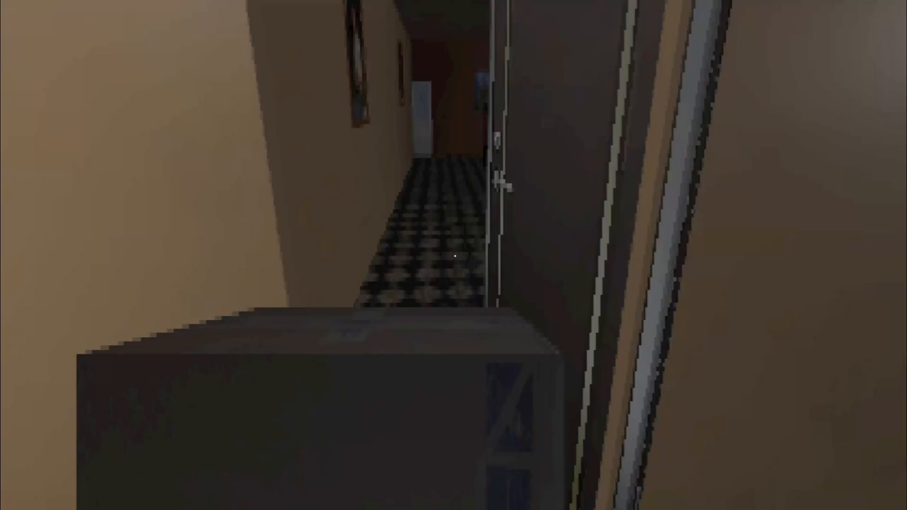
key("w")
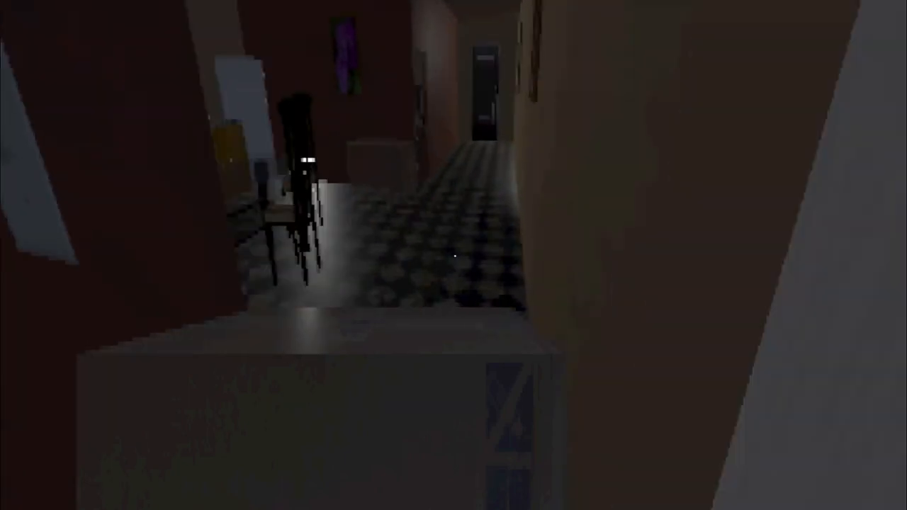
key("w")
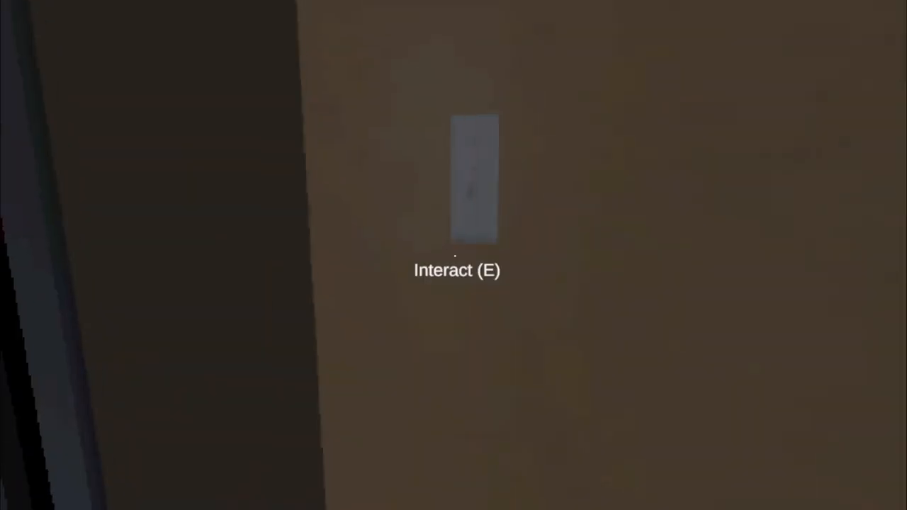
Step: Turn from the light switch and walk through the hallway to the next door
key("e")
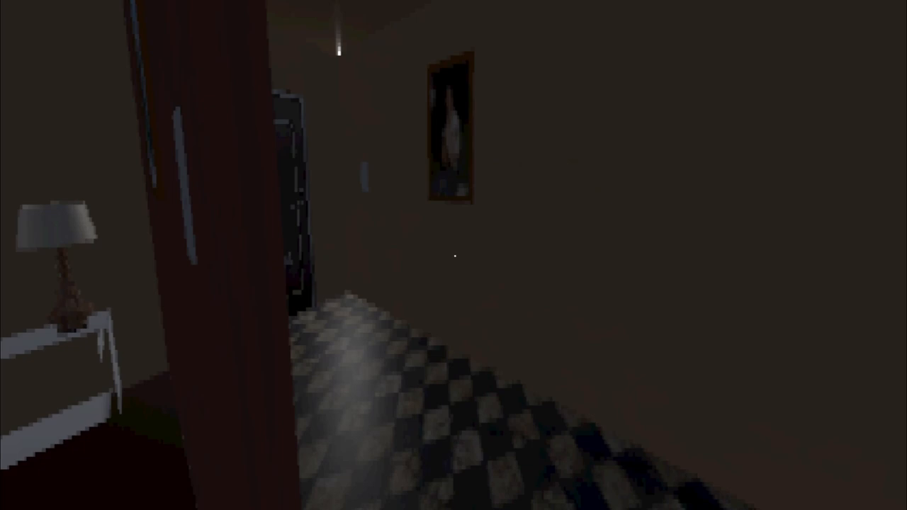
Step: Open the door and carry the box along the corridor toward door 3A
key("e")
key("w")
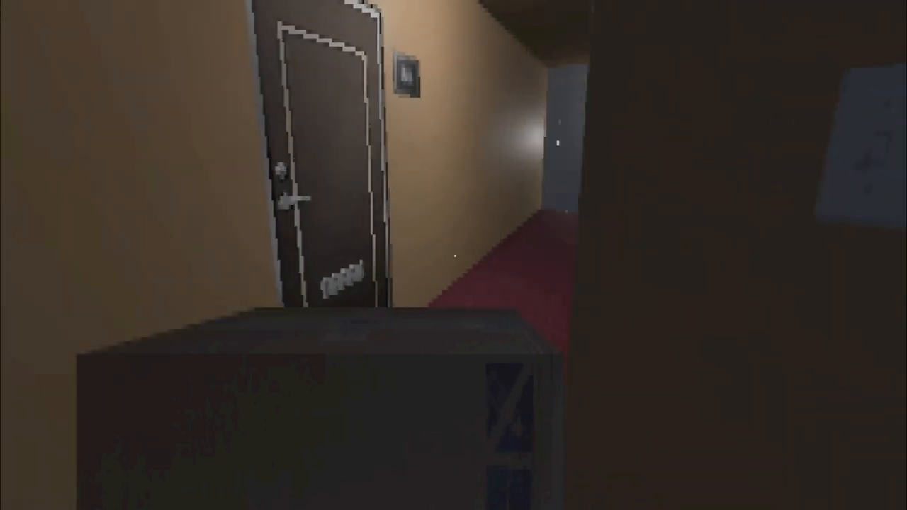
key("w")
key("w")
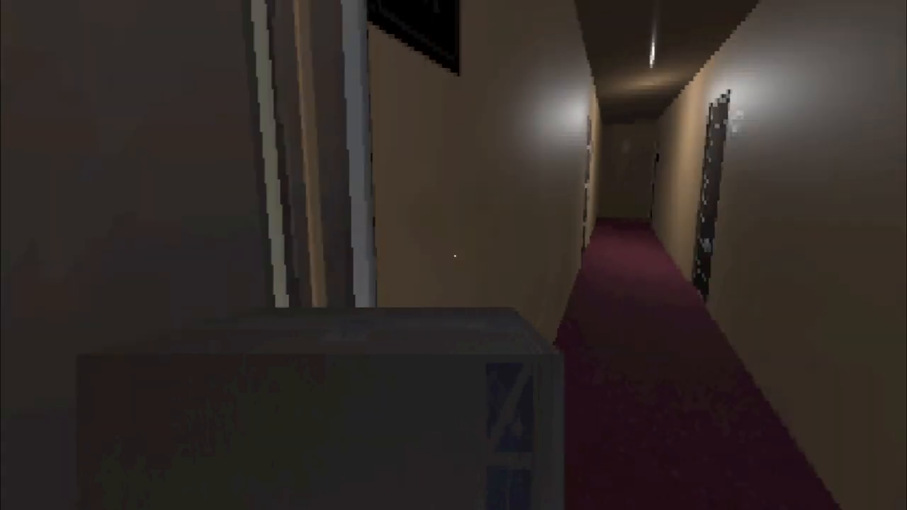
key("w")
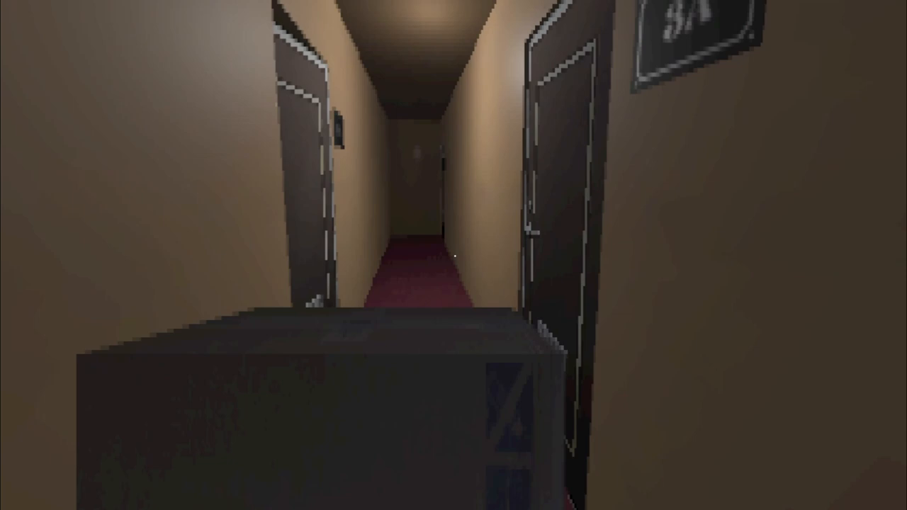
key("w")
key("w")
key("w")
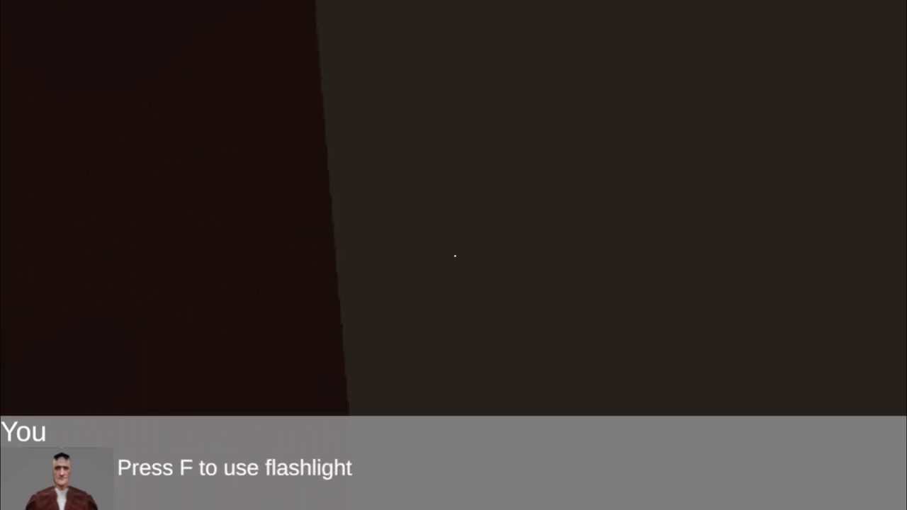
Step: Turn on the flashlight and explore through the room of white boxes toward the far door
key("e")
key("f")
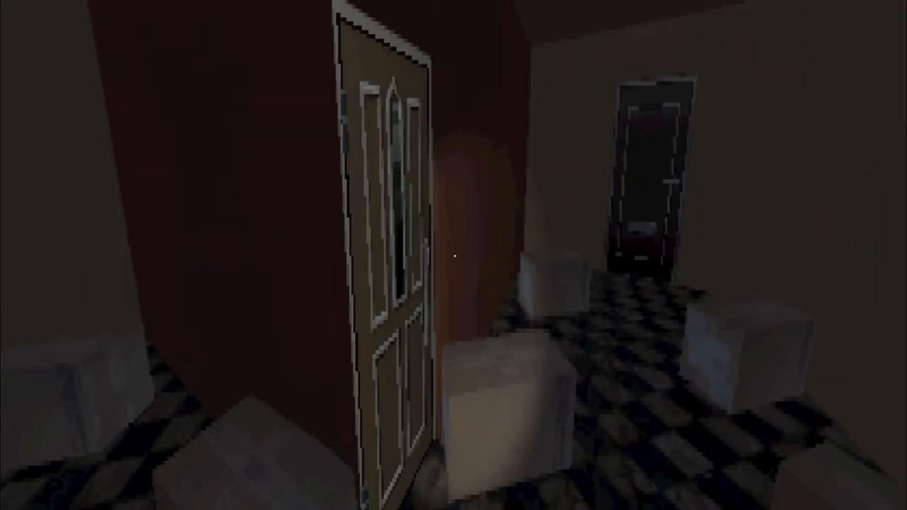
key("e")
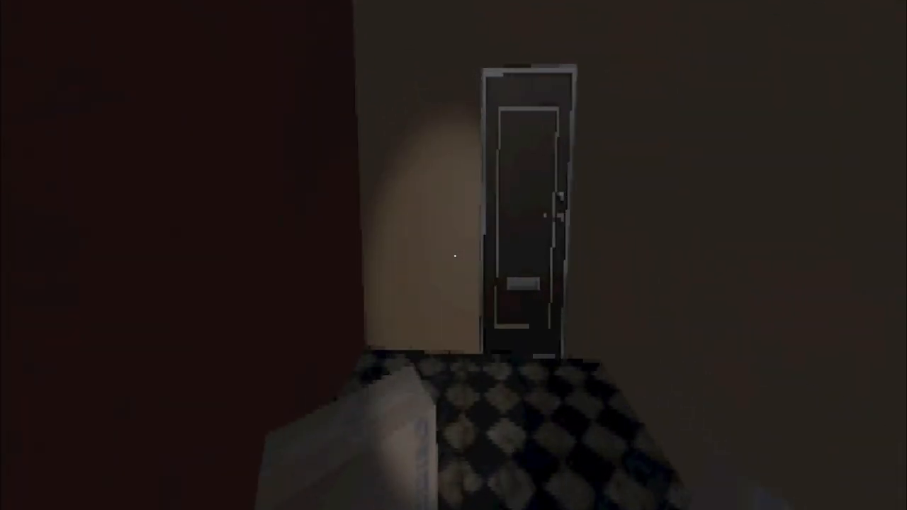
key("w")
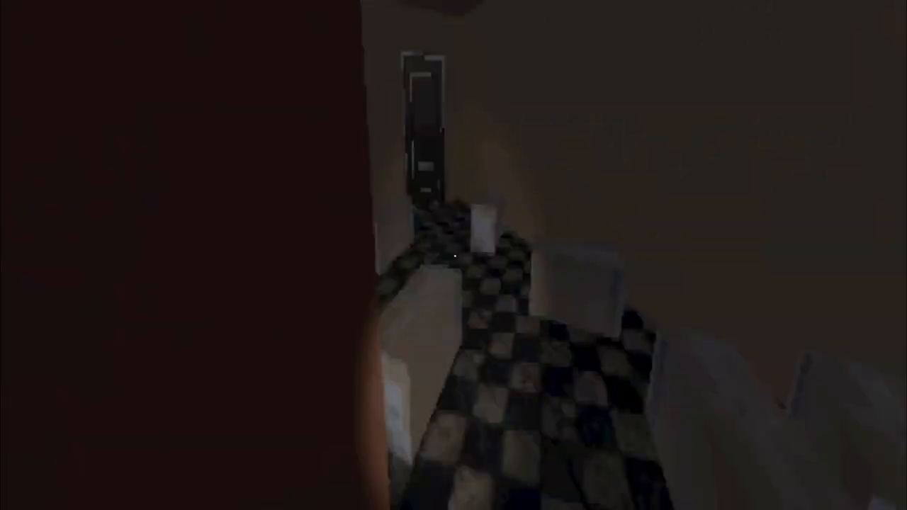
key("w")
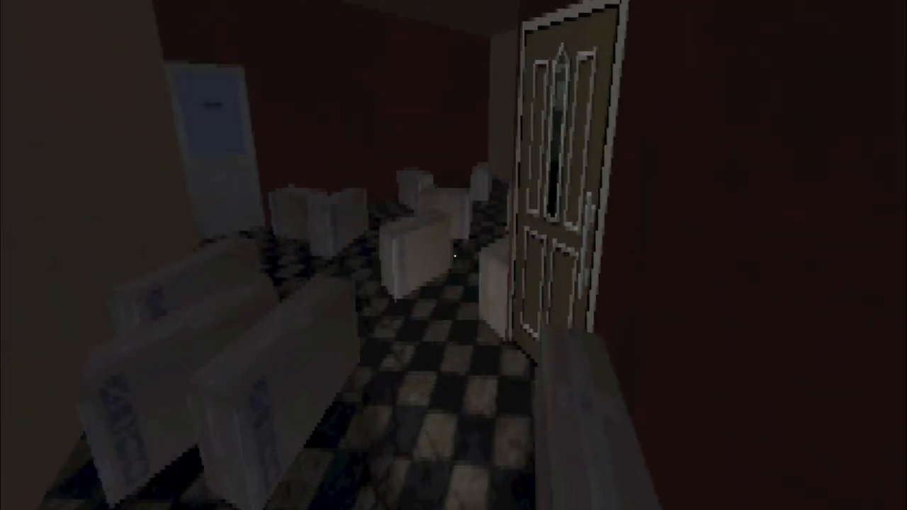
Step: Go through the door and into the hallway stacked with boxes
key("w")
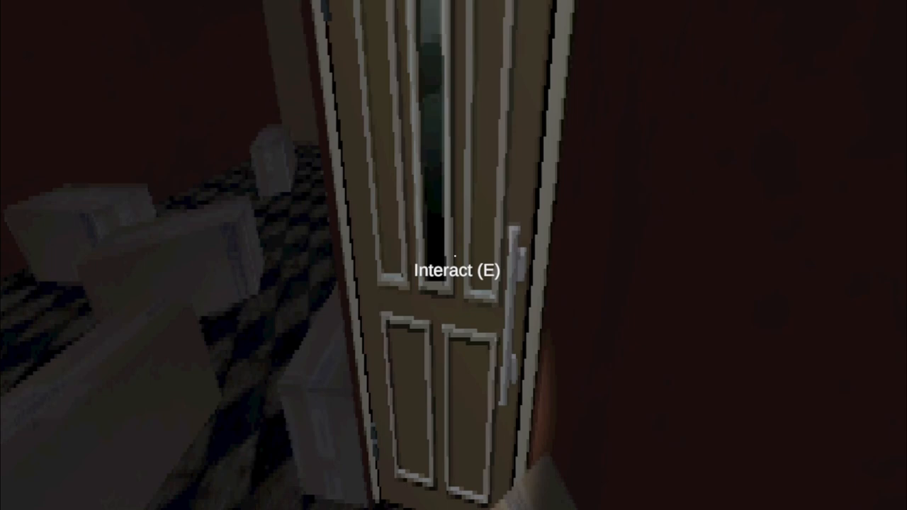
key("e")
key("w")
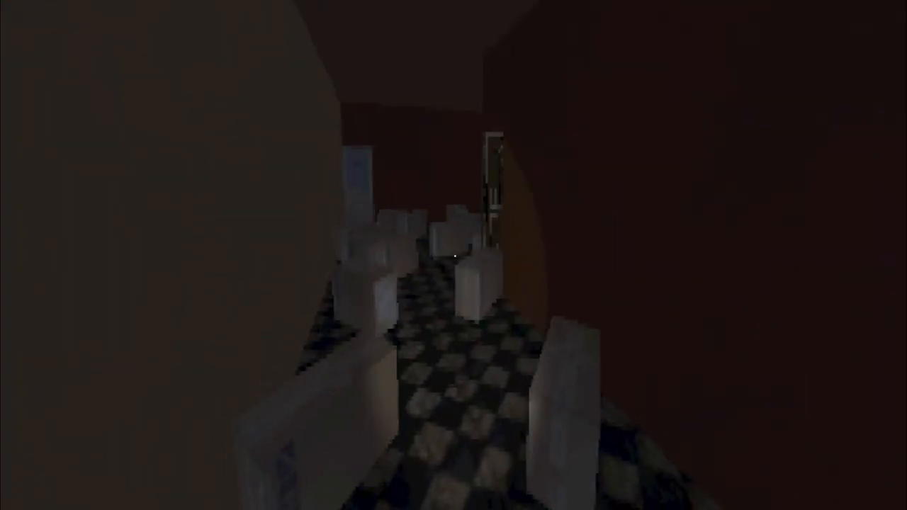
key("w")
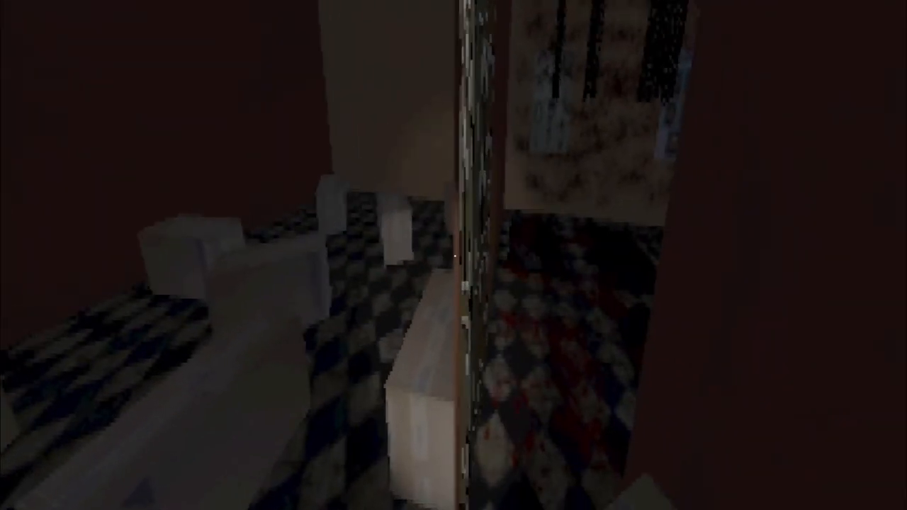
key("w")
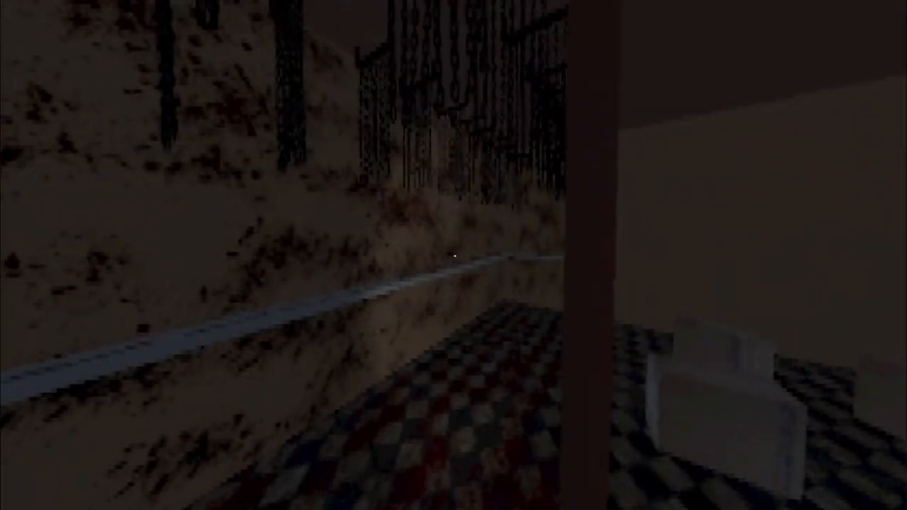
key("w")
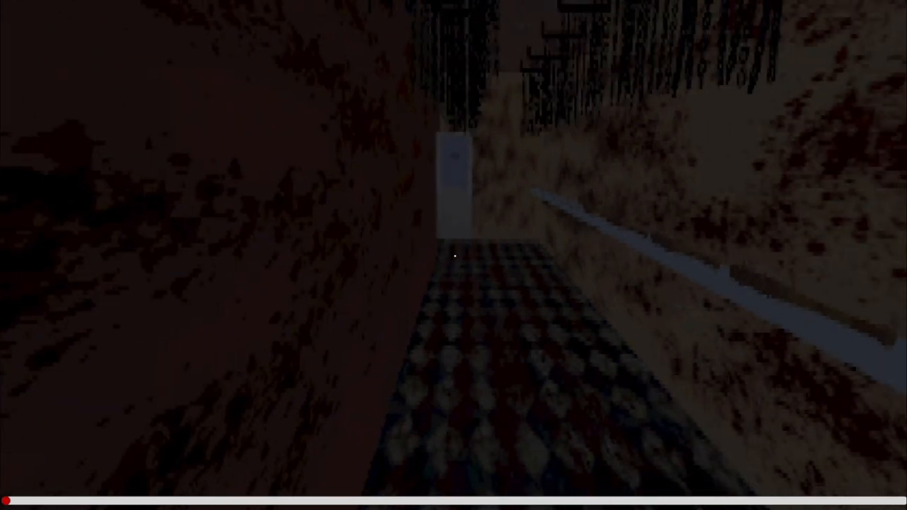
key("w")
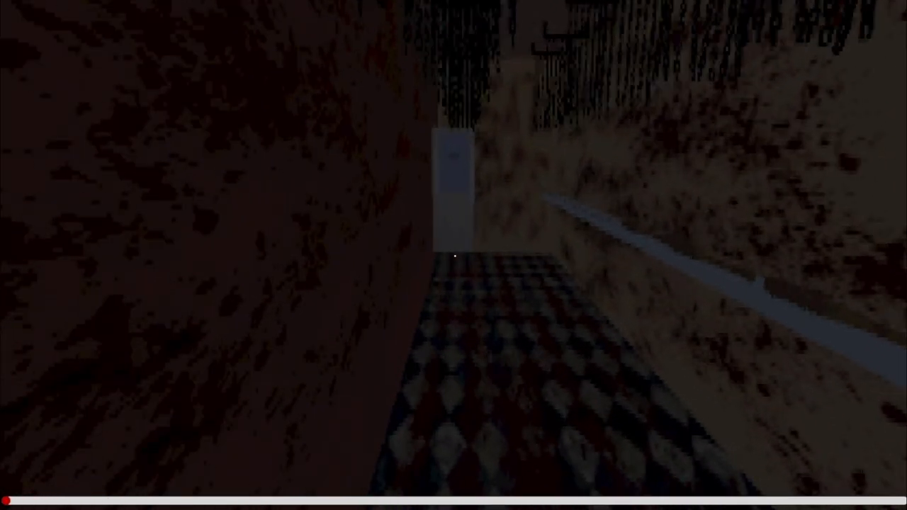
Step: Walk down the blood-spattered corridor to the door at its end
key("w")
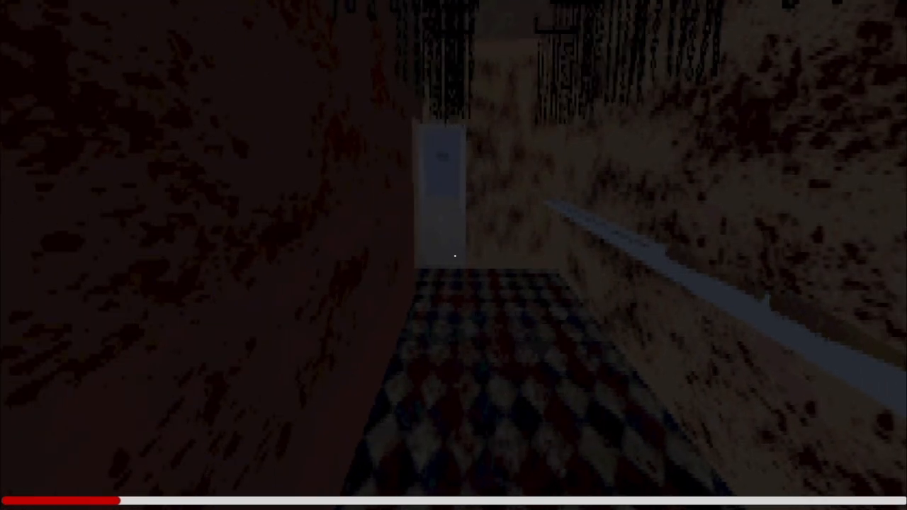
key("w")
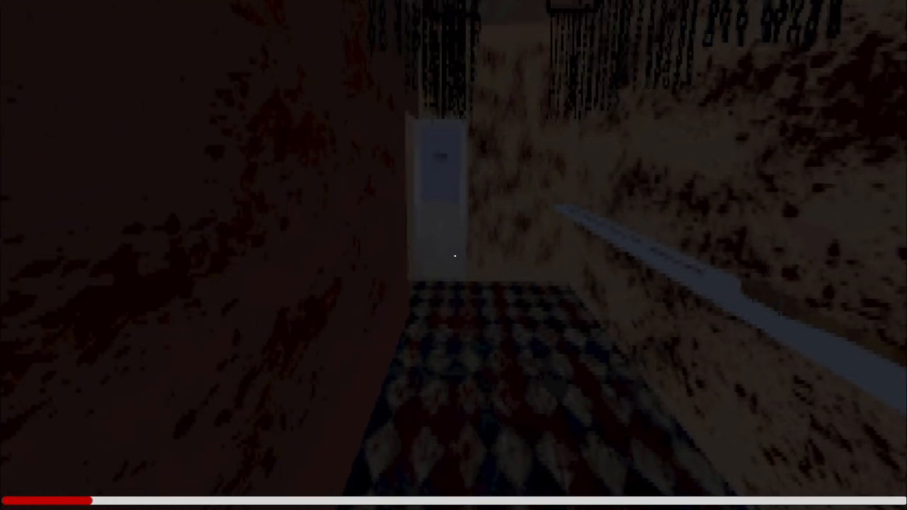
key("w")
key("w")
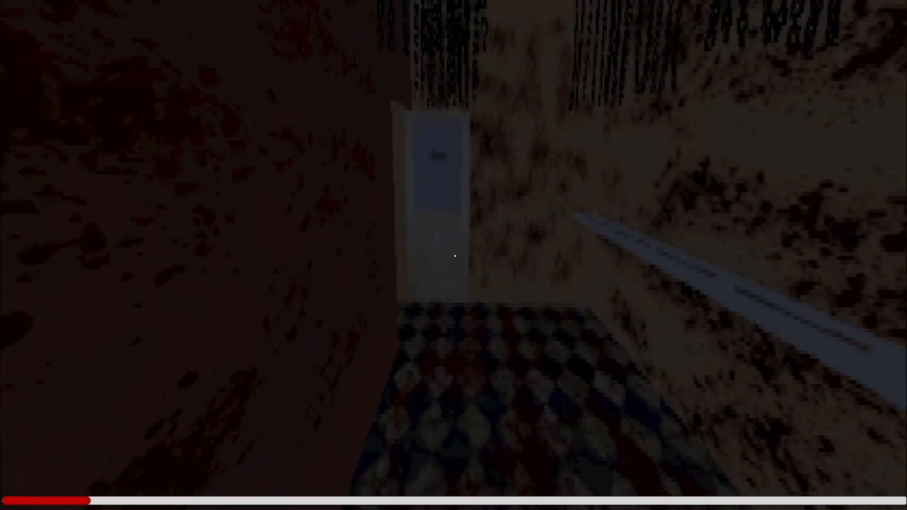
key("w")
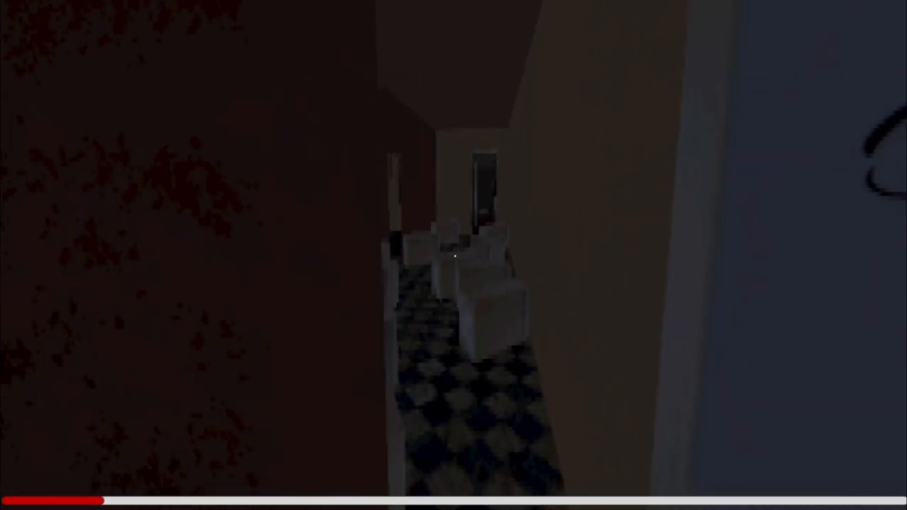
Step: Turn into the room full of white chairs and head for the doorway between them
key("w")
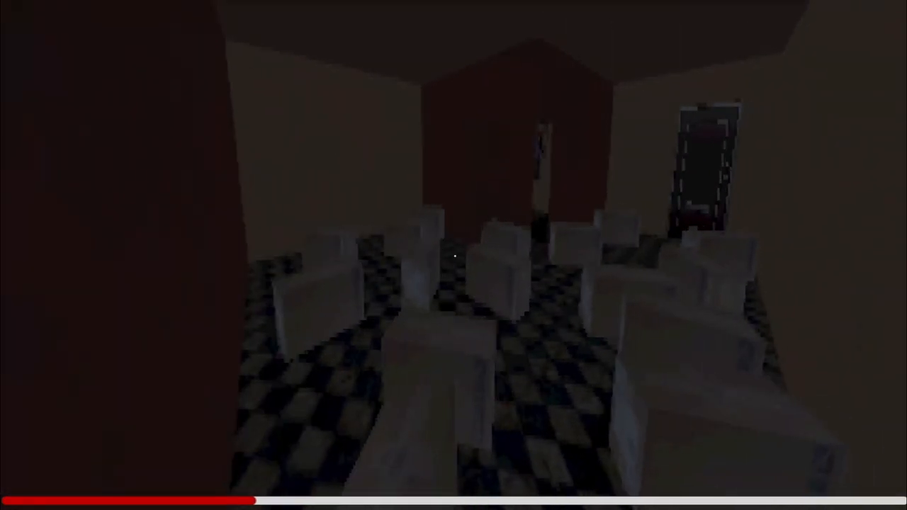
key("w")
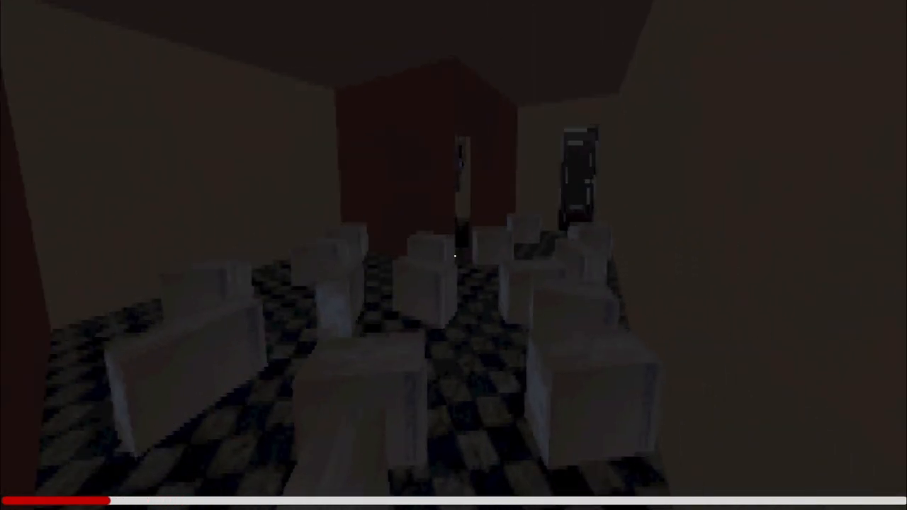
key("w")
key("w")
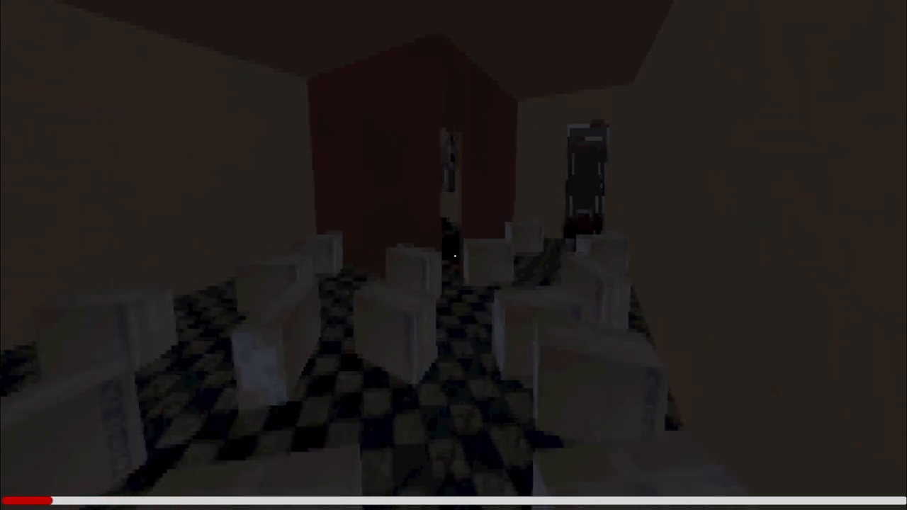
key("w")
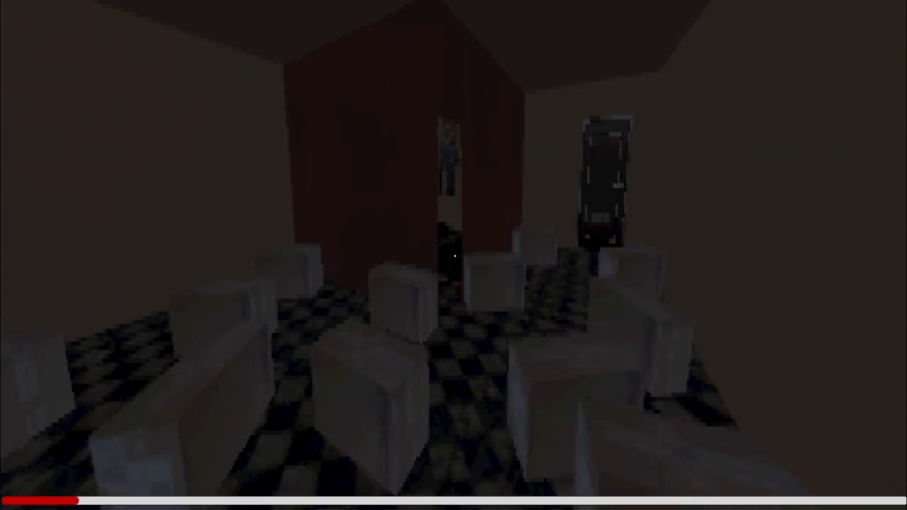
key("w")
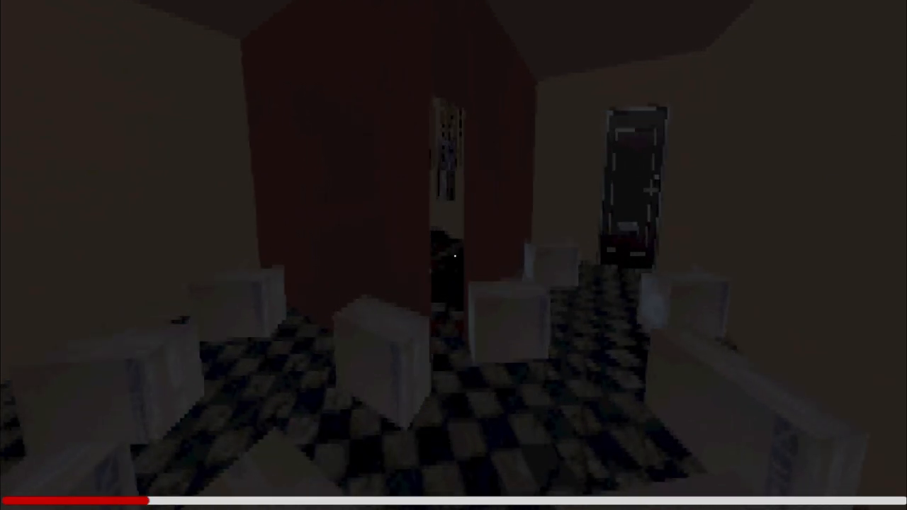
key("w")
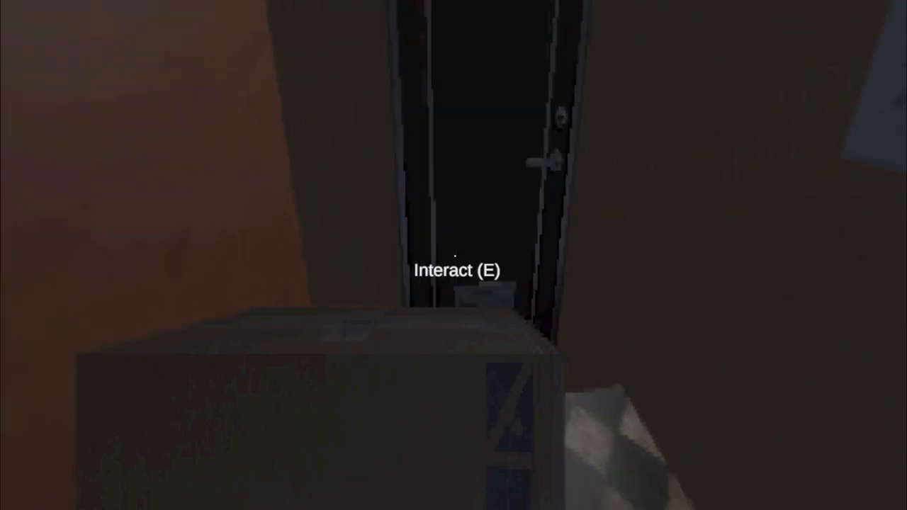
Step: Carry the box through the door into the red-carpeted corridor and look around
key("e")
key("w")
key("w")
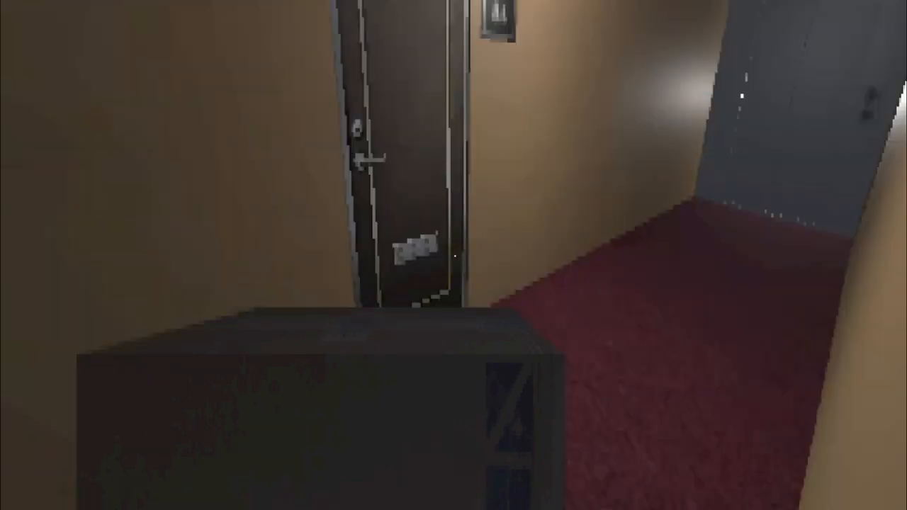
key("w")
key("w")
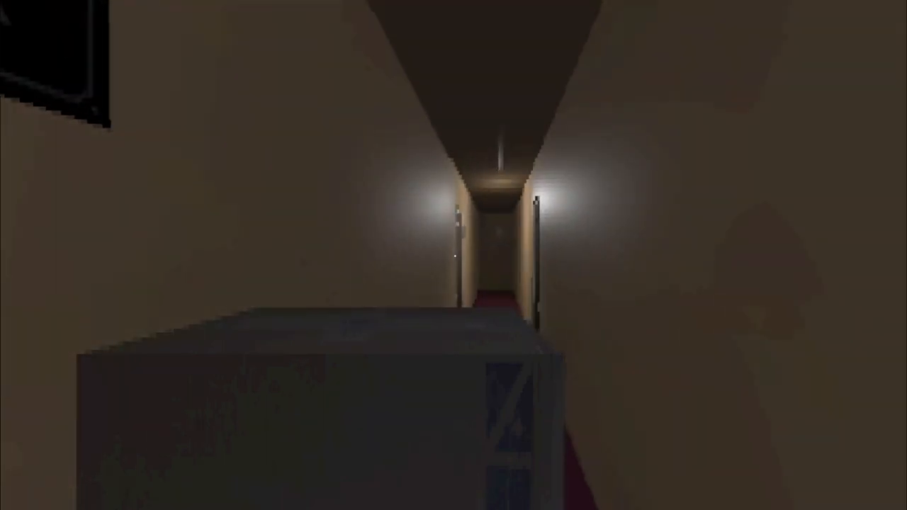
key("w")
key("w")
key("w")
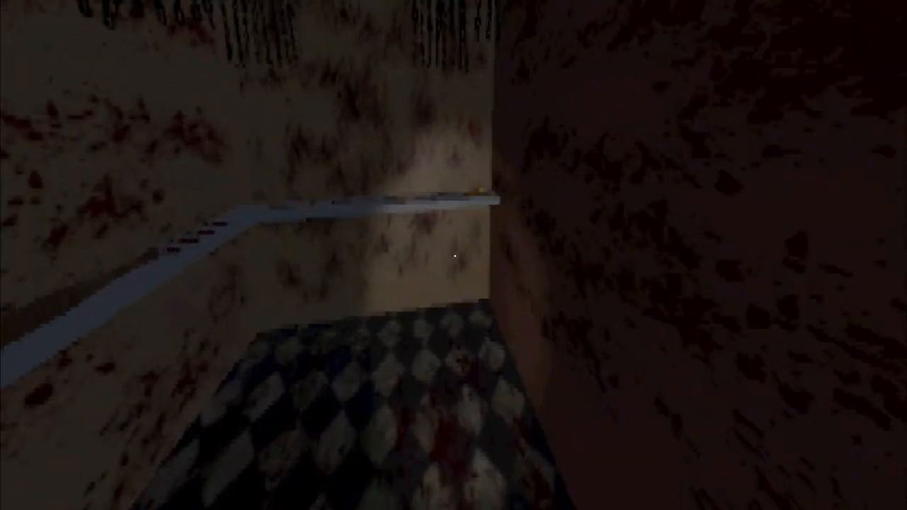
Step: Examine the shelf, triggering the 'it is here' warning, then walk toward the corridor's door
key("e")
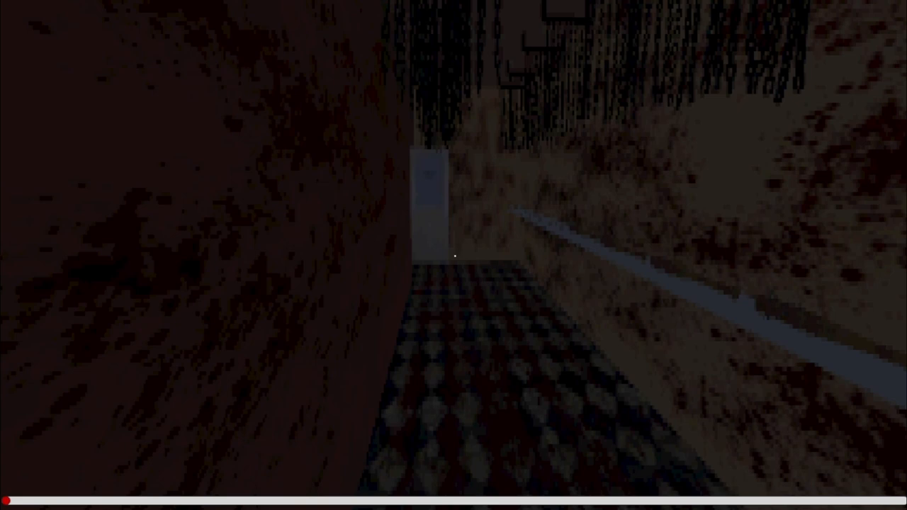
key("w")
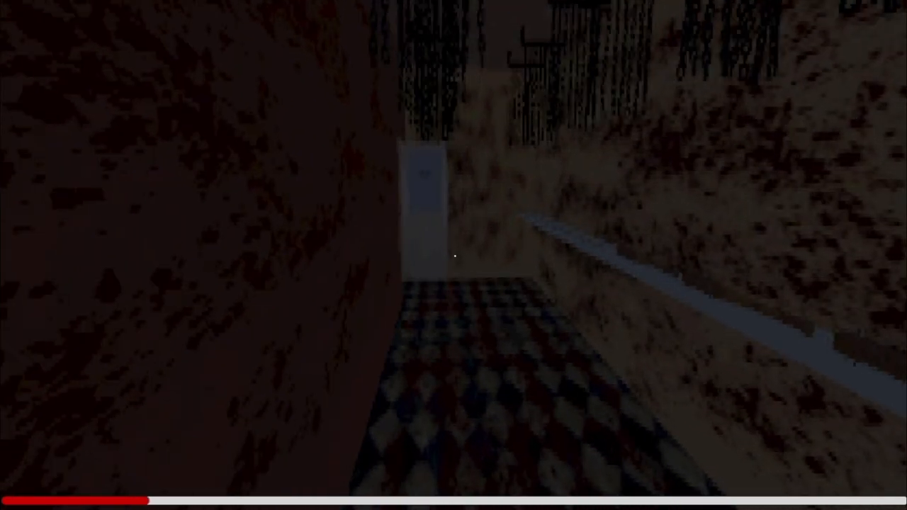
key("w")
key("w")
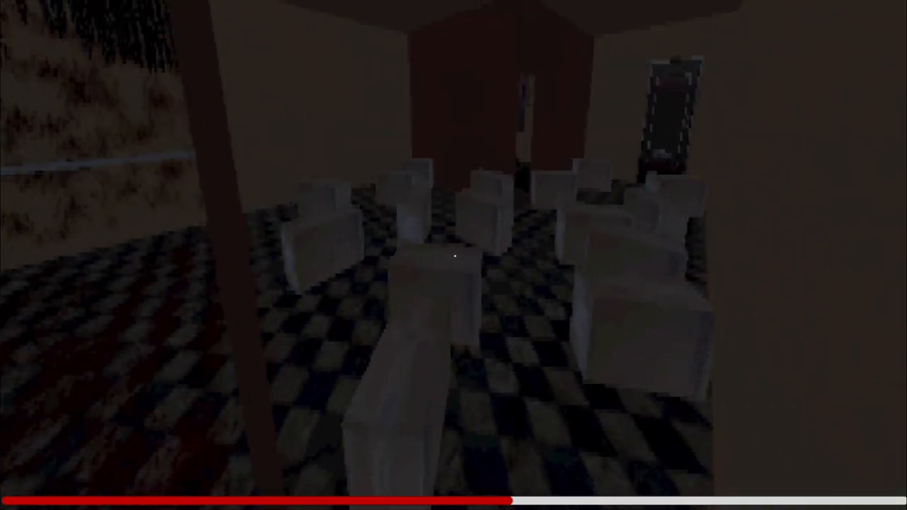
Step: Walk forward among the white chairs toward the far doorways
key("w")
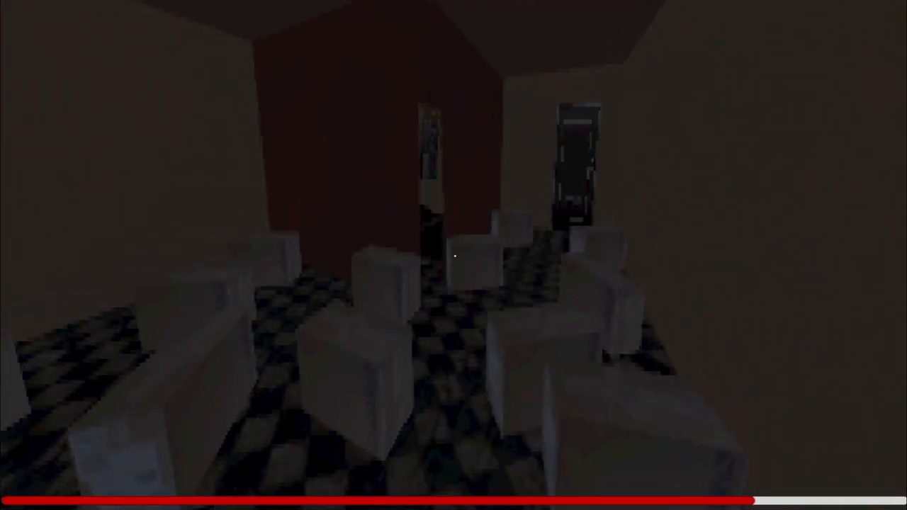